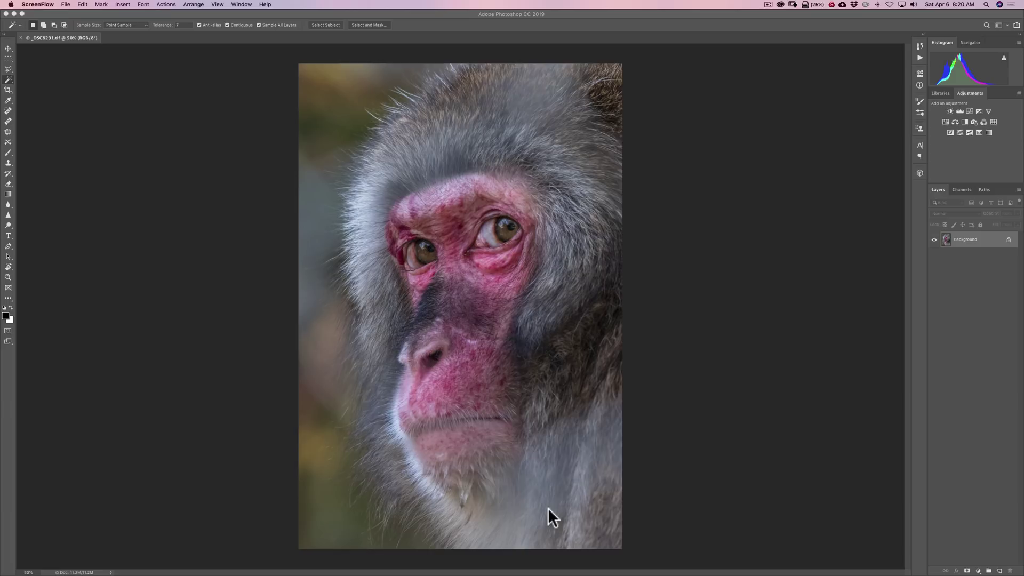
Step: Duplicate the Background layer and convert the copy to a Smart Object
{"action": "left_click", "coordinate": [983, 243]}
{"action": "key", "text": "super+j"}
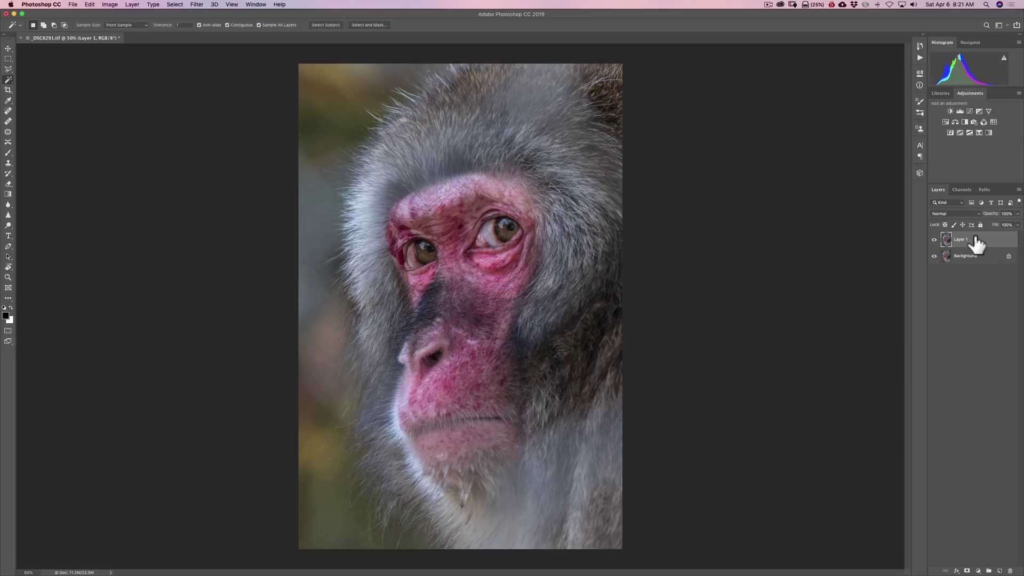
{"action": "right_click", "coordinate": [974, 240]}
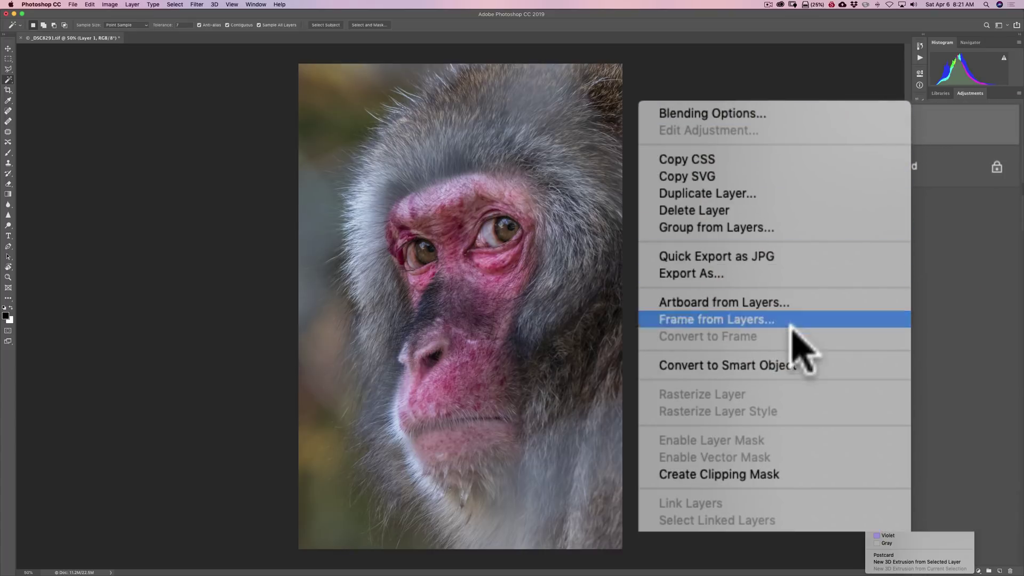
{"action": "left_click", "coordinate": [779, 365]}
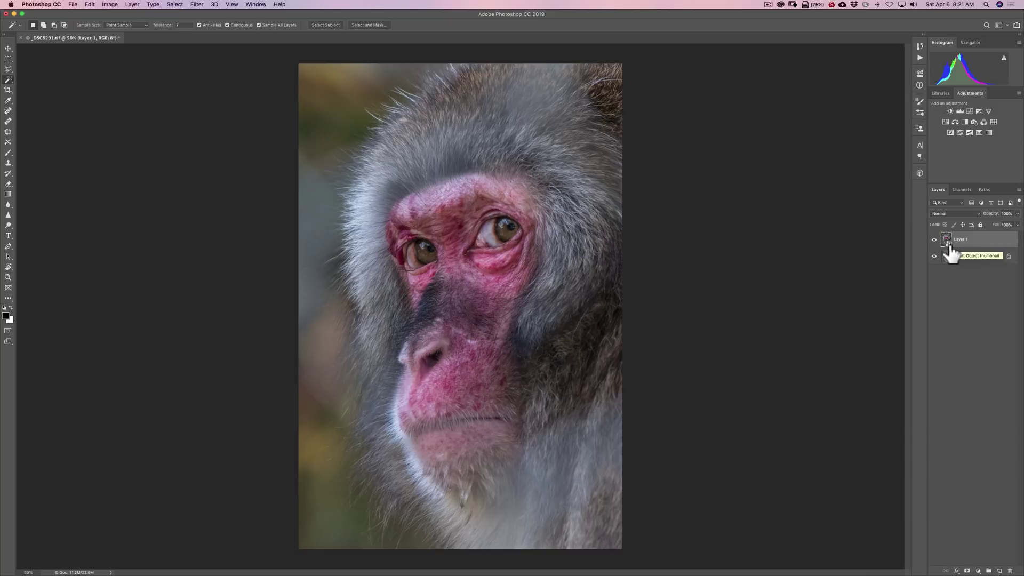
Step: Apply the Nik Collection Sharpener Pro 3 RAW Presharpener to the Smart Object layer, accepting the Smart Filter notice
{"action": "left_click", "coordinate": [196, 5]}
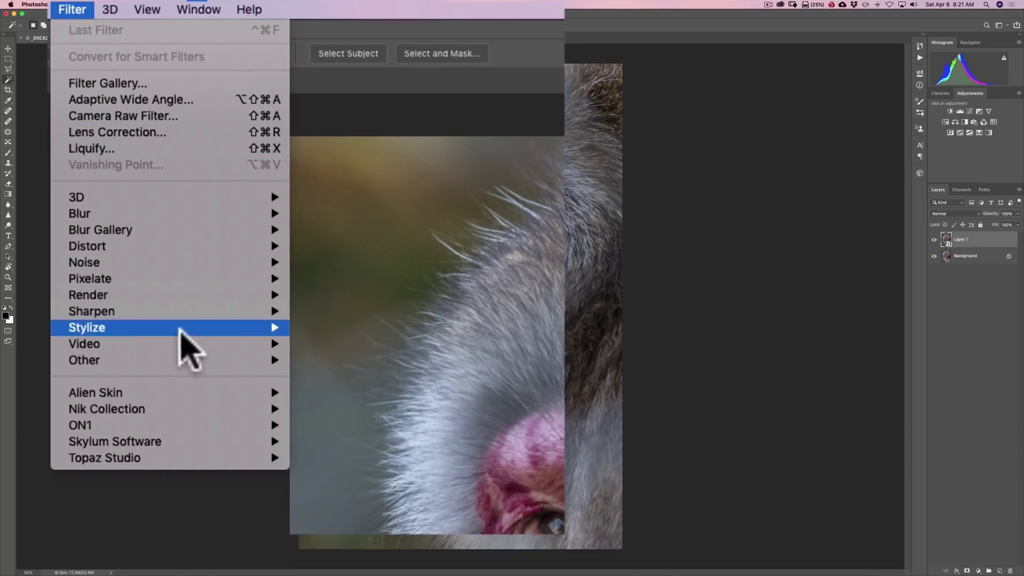
{"action": "mouse_move", "coordinate": [255, 185]}
{"action": "mouse_move", "coordinate": [222, 407]}
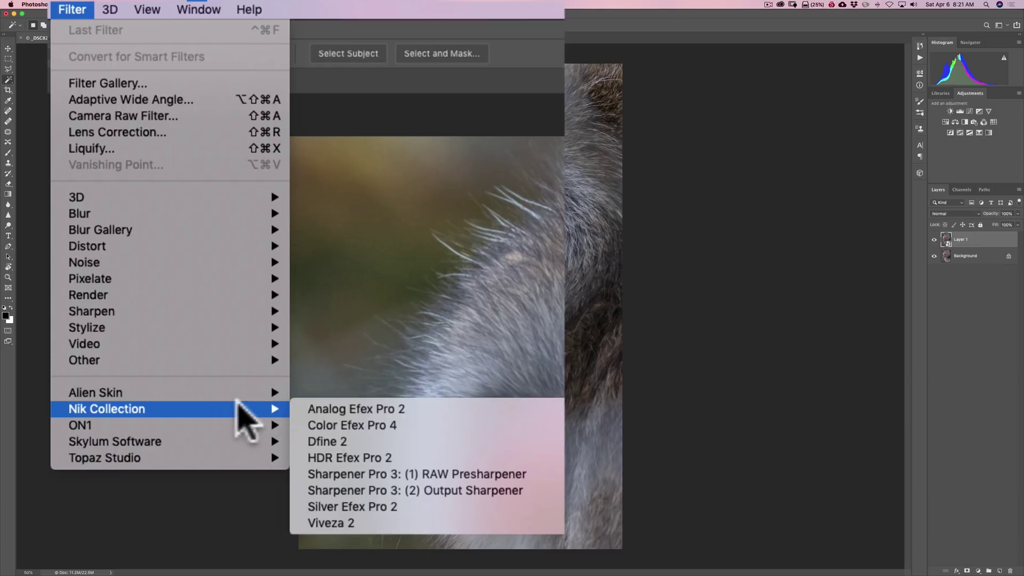
{"action": "left_click", "coordinate": [465, 472]}
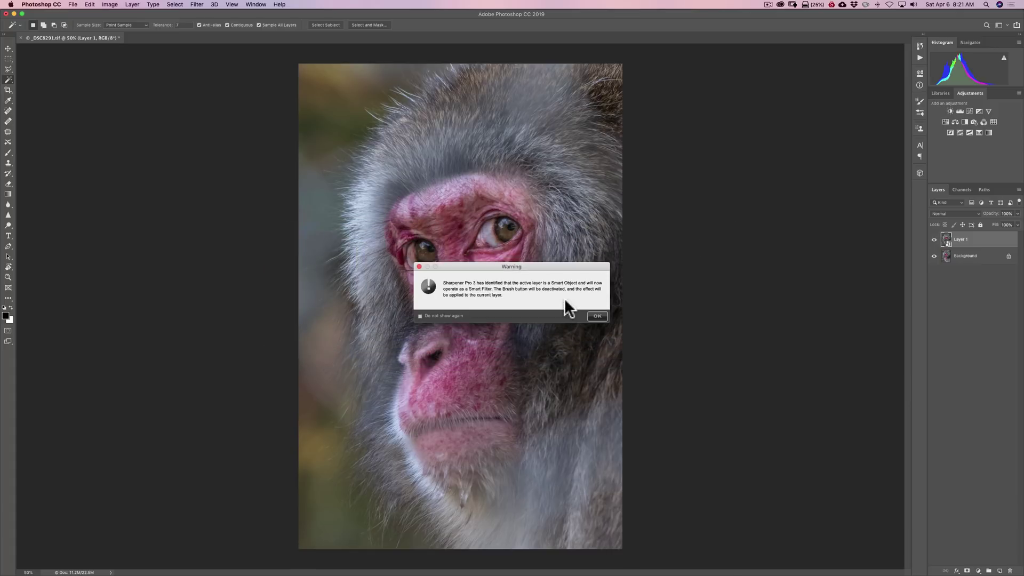
{"action": "left_click", "coordinate": [590, 313]}
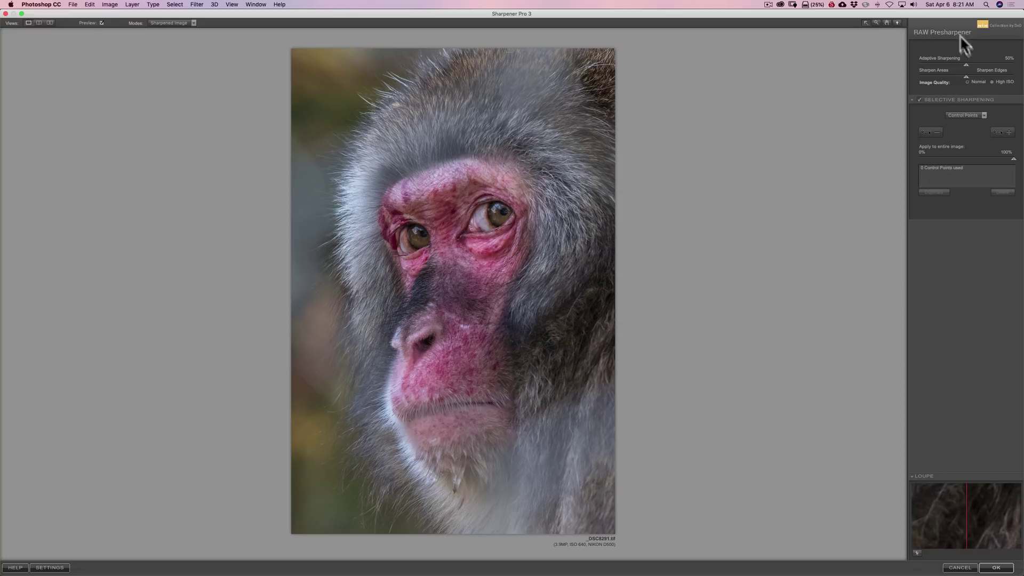
Step: Switch Selective Sharpening to Color Ranges and sample the three colors from the monkey's eye, the pale forehead skin and the red brow
{"action": "left_click", "coordinate": [985, 115]}
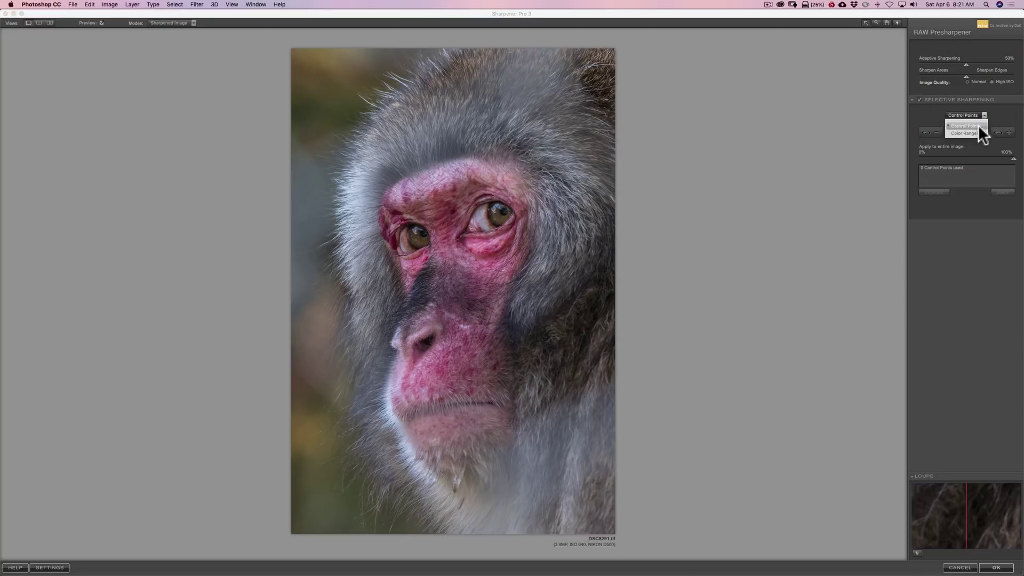
{"action": "left_click", "coordinate": [975, 132]}
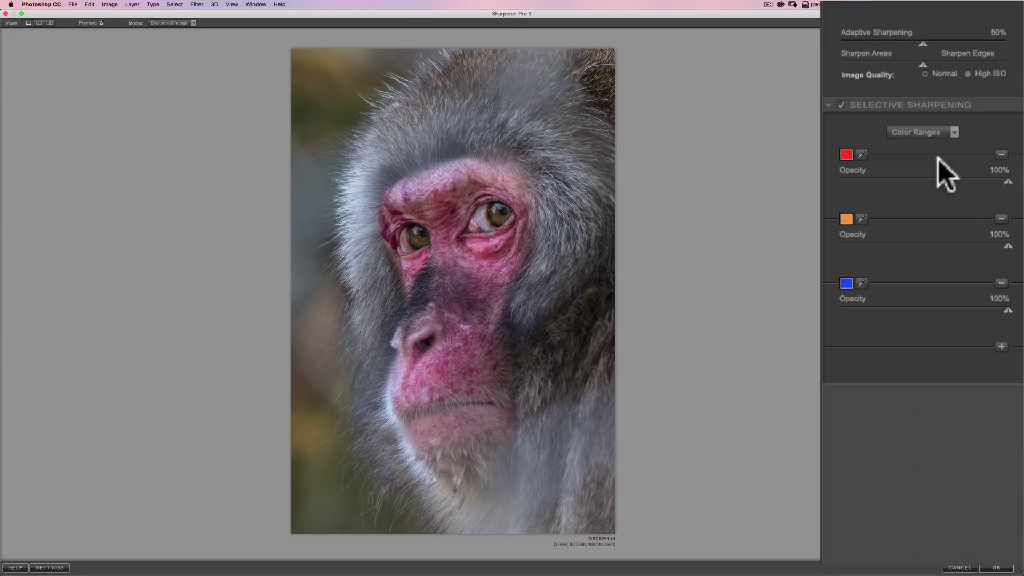
{"action": "left_click", "coordinate": [862, 156]}
{"action": "left_click", "coordinate": [499, 214]}
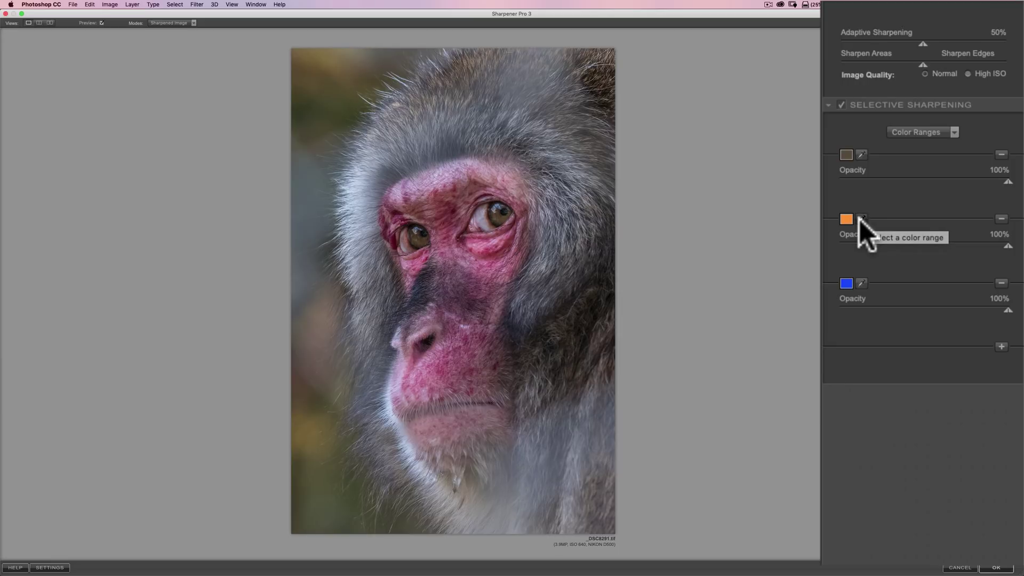
{"action": "left_click", "coordinate": [860, 219]}
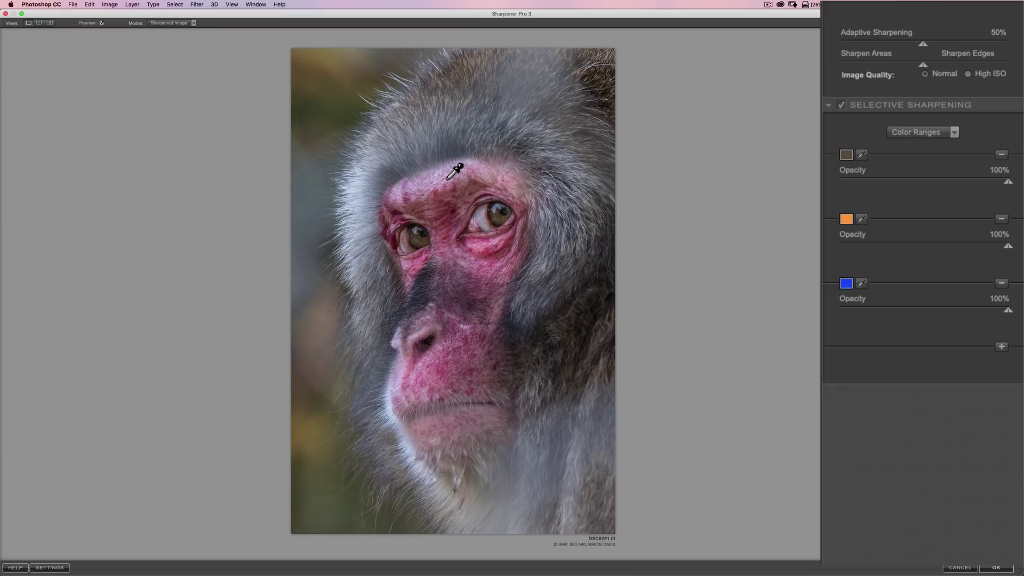
{"action": "left_click", "coordinate": [430, 182]}
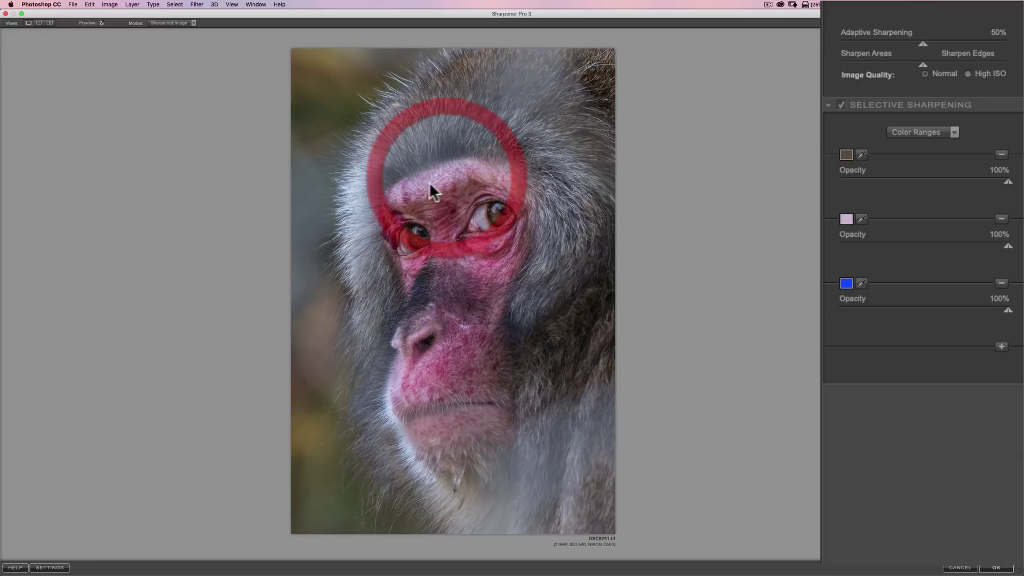
{"action": "left_click", "coordinate": [851, 283]}
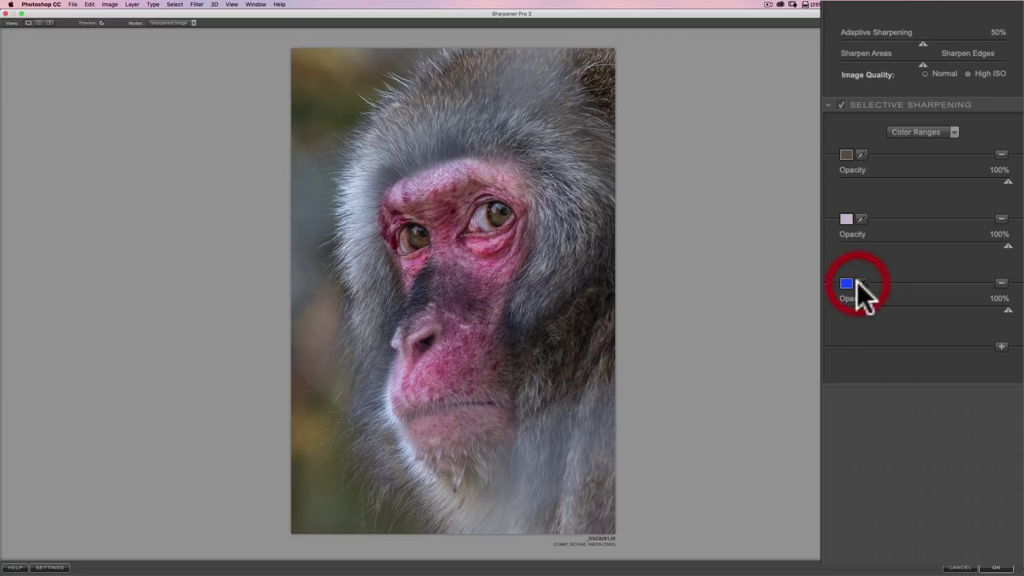
{"action": "left_click", "coordinate": [444, 206]}
Step: Add a fourth color range sampled from the skin on the upper nose bridge and set its opacity to 100%
{"action": "left_click", "coordinate": [1000, 347]}
{"action": "left_click", "coordinate": [863, 347]}
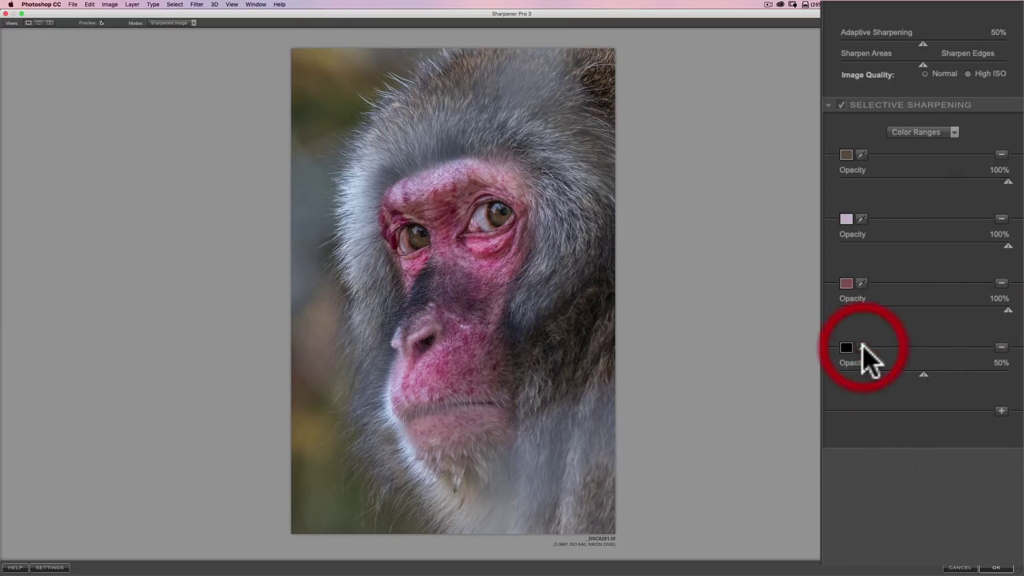
{"action": "left_click", "coordinate": [457, 270]}
{"action": "left_click_drag", "start_coordinate": [918, 373], "coordinate": [1020, 378]}
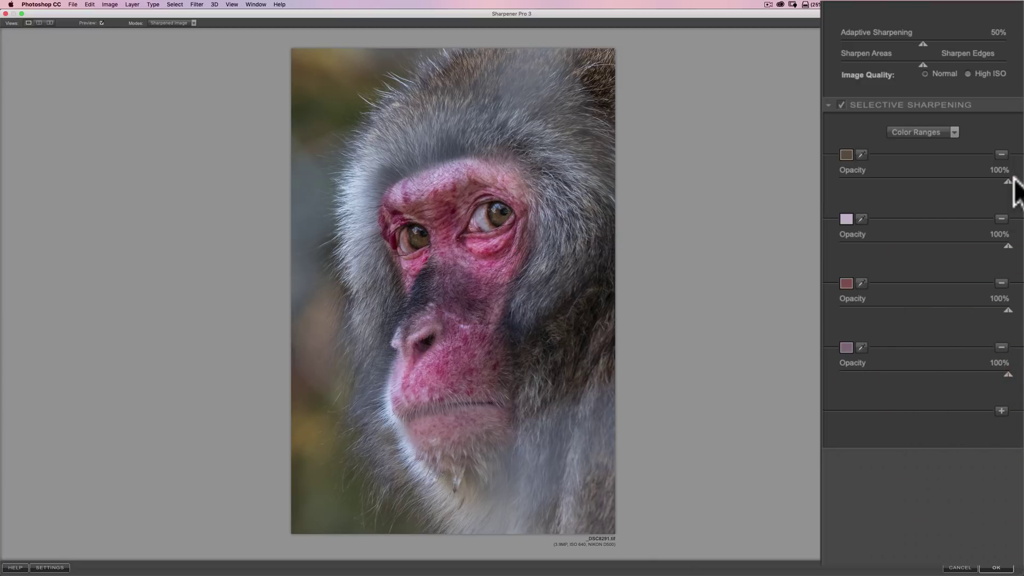
Step: Add a fifth color range sampled from the dark patch on the nose at 100% opacity, and set Adaptive Sharpening to 100%
{"action": "left_click", "coordinate": [1001, 411]}
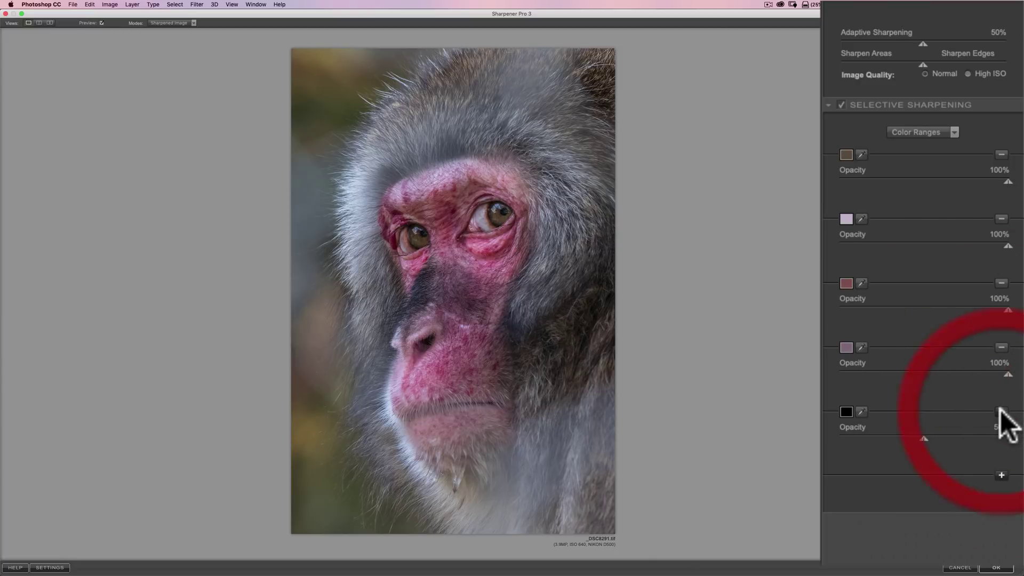
{"action": "left_click", "coordinate": [860, 412]}
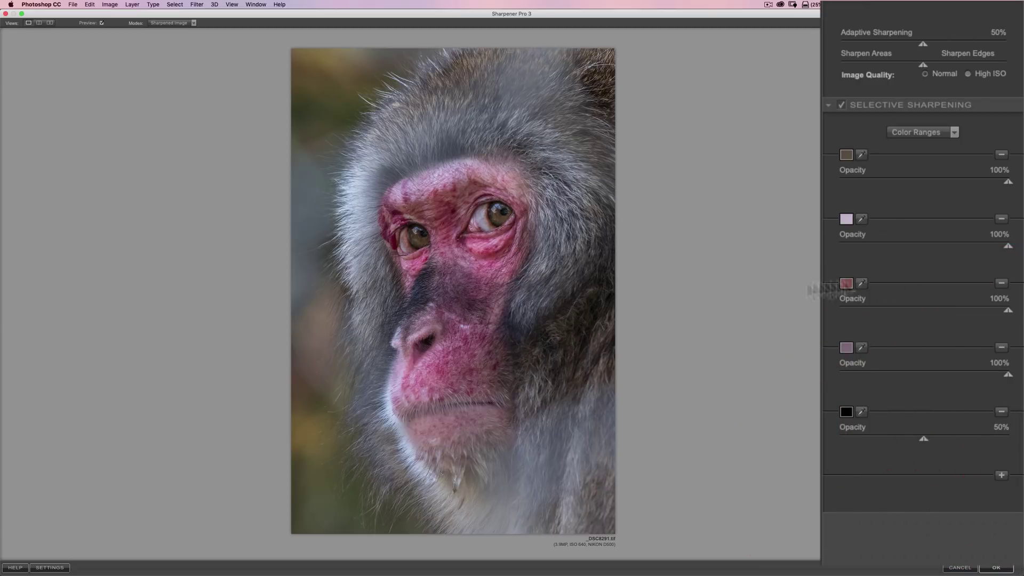
{"action": "left_click", "coordinate": [424, 288]}
{"action": "left_click_drag", "start_coordinate": [923, 437], "coordinate": [1011, 438]}
{"action": "left_click_drag", "start_coordinate": [922, 42], "coordinate": [1001, 46]}
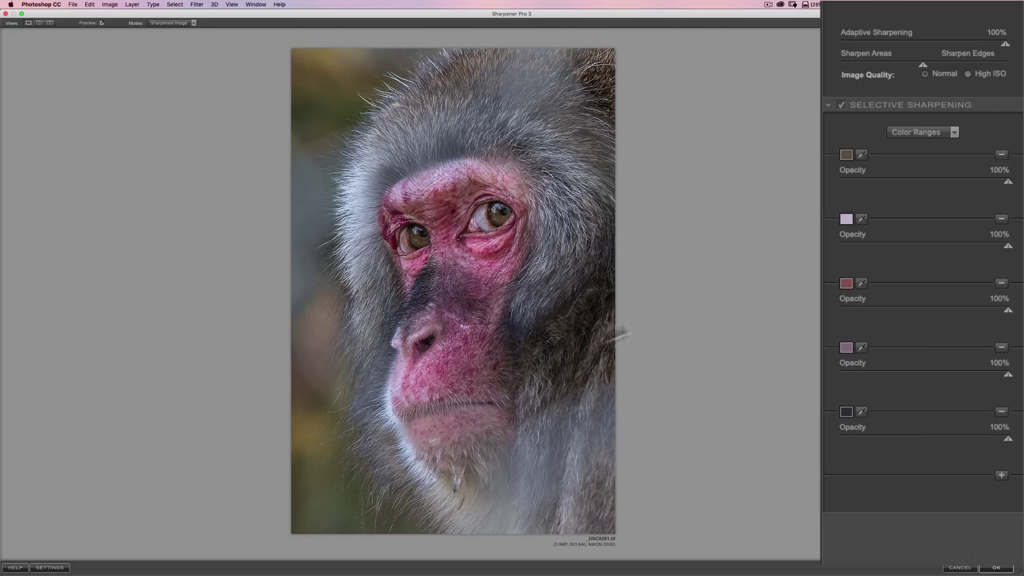
{"action": "mouse_move", "coordinate": [1005, 43]}
{"action": "left_mouse_down"}
{"action": "mouse_move", "coordinate": [982, 43]}
{"action": "mouse_move", "coordinate": [1014, 47]}
{"action": "left_mouse_up"}
Step: Switch Selective Sharpening to Control Points and place a 0% control point on the fur in the photo's upper-right corner
{"action": "left_click", "coordinate": [954, 133]}
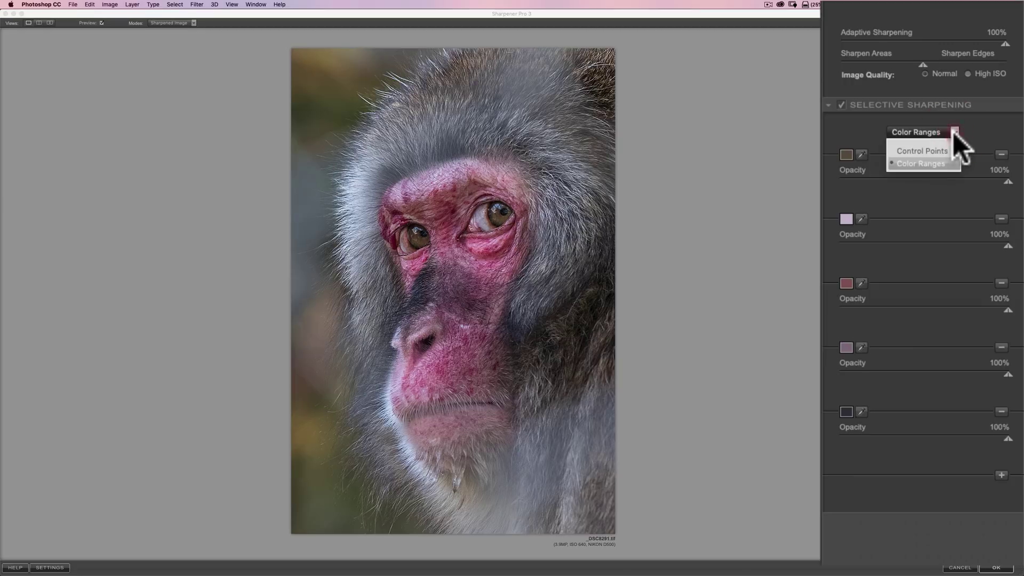
{"action": "left_click", "coordinate": [943, 151]}
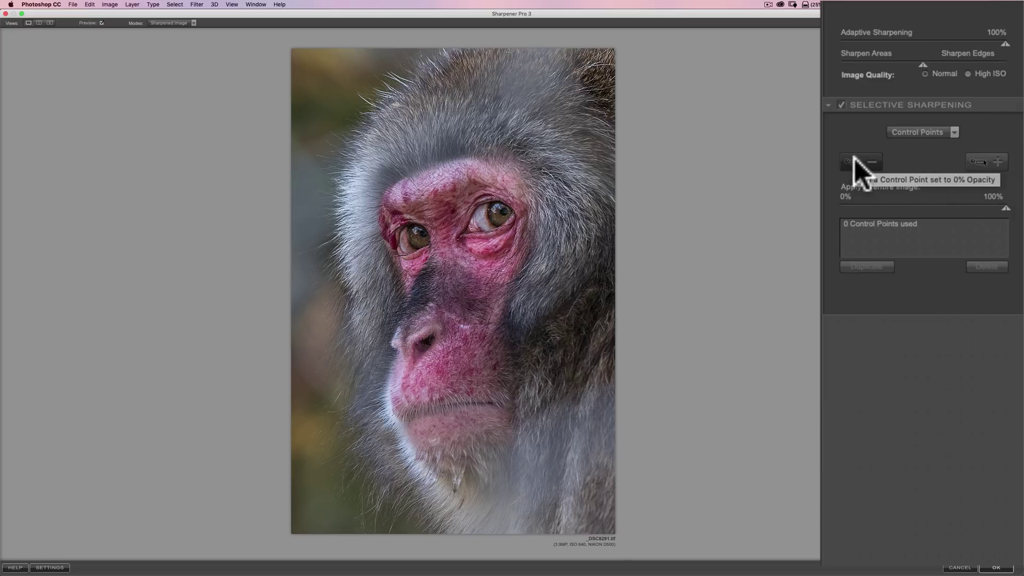
{"action": "left_click", "coordinate": [860, 162]}
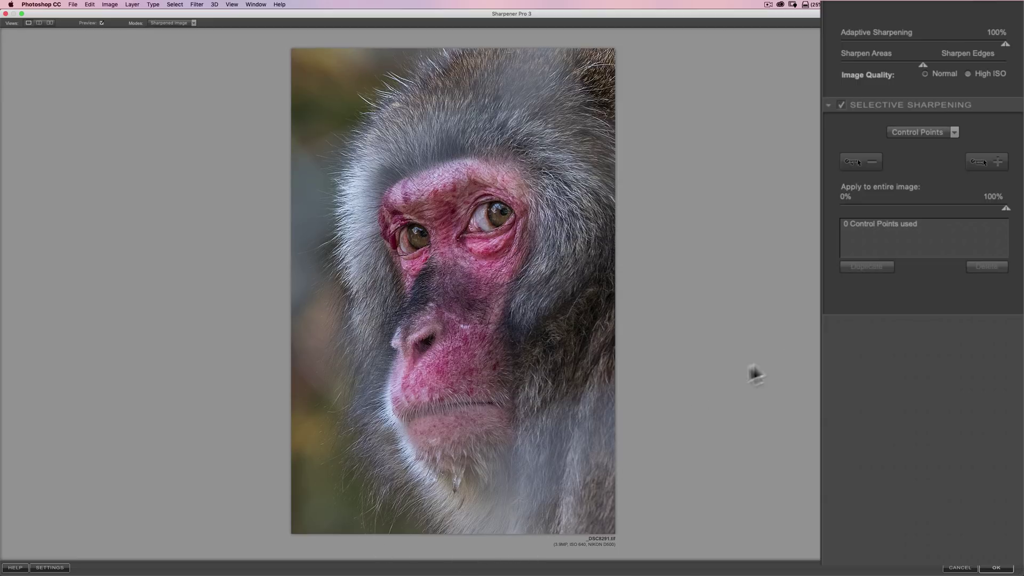
{"action": "left_click", "coordinate": [868, 160]}
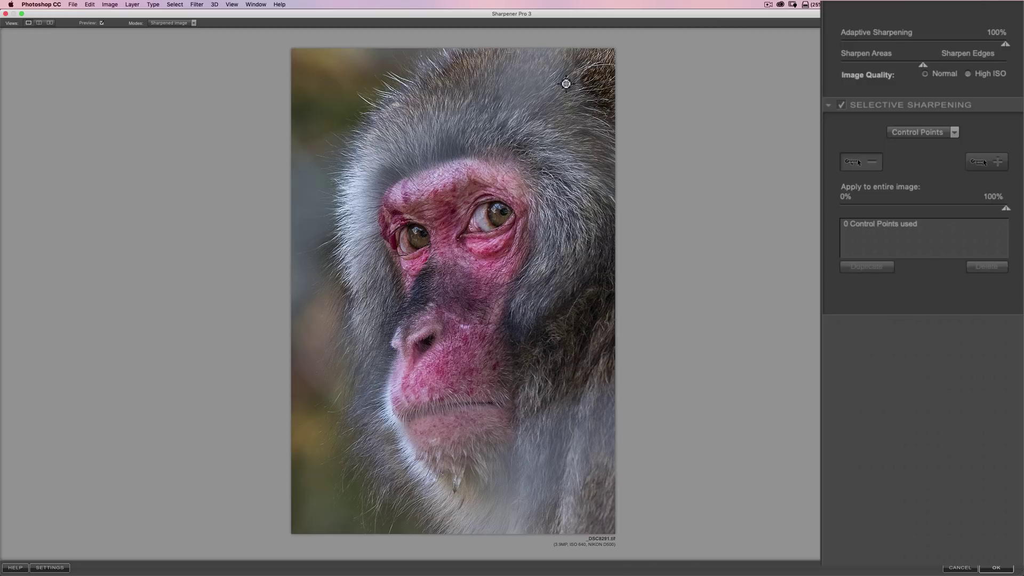
{"action": "left_click", "coordinate": [598, 74]}
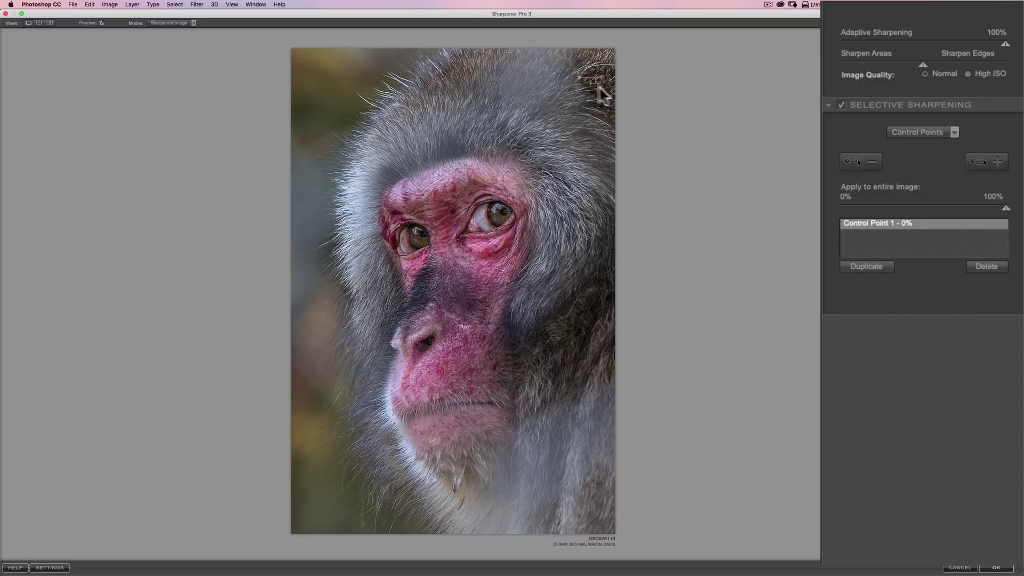
{"action": "left_click", "coordinate": [585, 79]}
{"action": "left_click", "coordinate": [582, 78]}
{"action": "mouse_move", "coordinate": [585, 85]}
{"action": "left_mouse_down"}
{"action": "mouse_move", "coordinate": [556, 89]}
{"action": "mouse_move", "coordinate": [583, 90]}
{"action": "left_mouse_up"}
Step: Duplicate the 0% control point onto the top of the head and down the left fur edge to below the chin
{"action": "key", "text": "alt"}
{"action": "left_click_drag", "start_coordinate": [602, 80], "coordinate": [502, 81]}
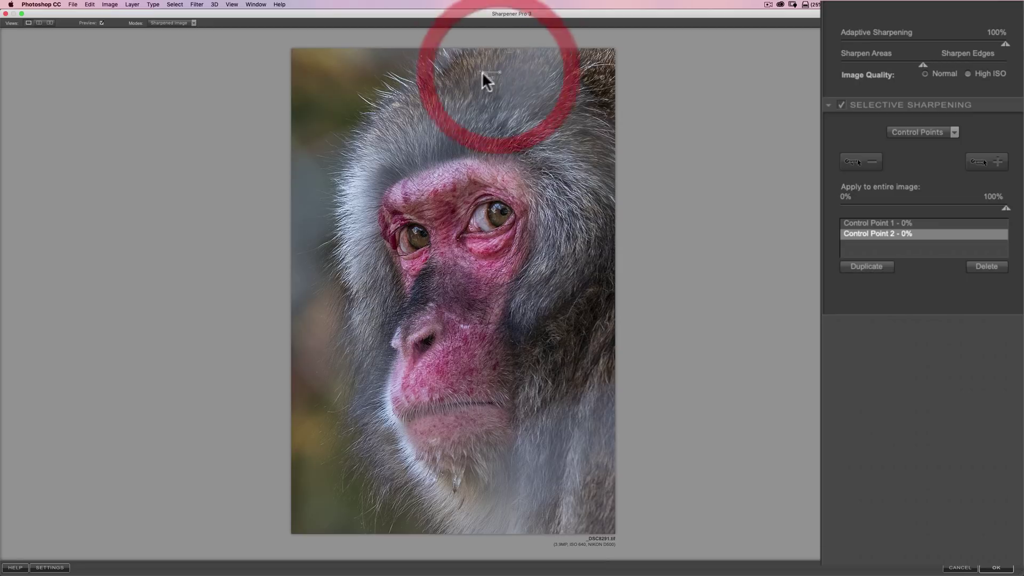
{"action": "left_click_drag", "start_coordinate": [480, 75], "coordinate": [364, 151]}
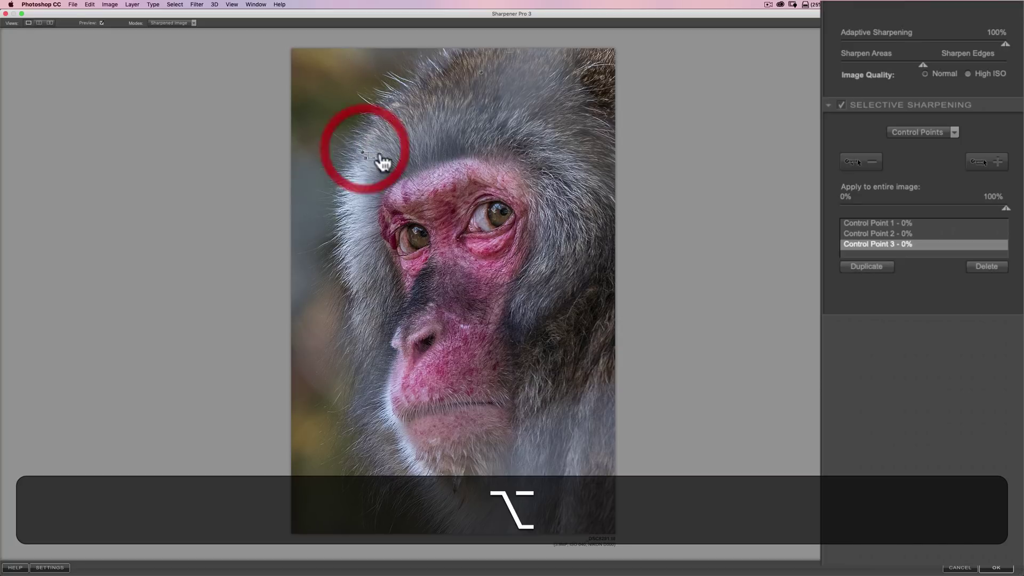
{"action": "mouse_move", "coordinate": [381, 159]}
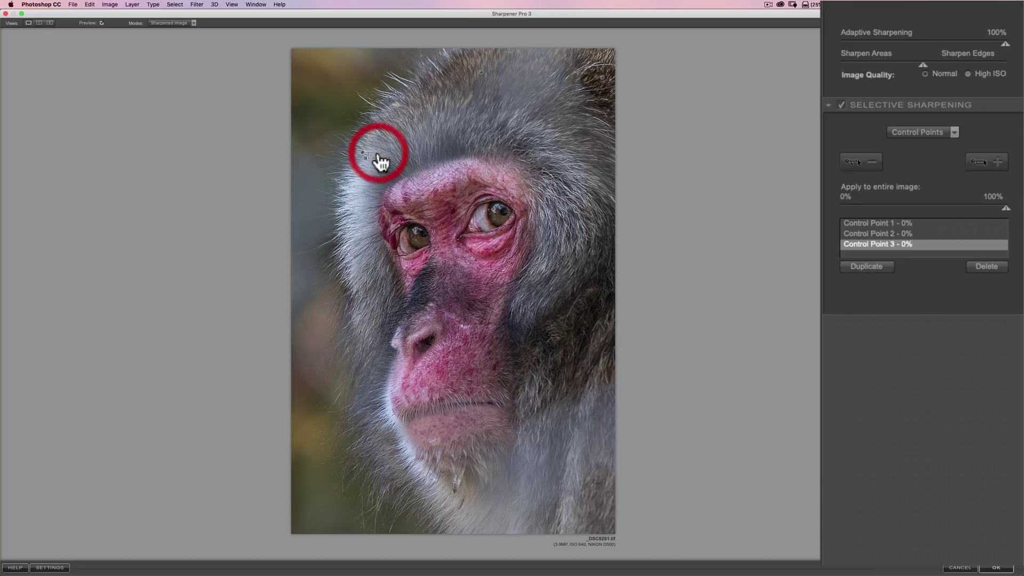
{"action": "key", "text": "alt"}
{"action": "left_click_drag", "start_coordinate": [361, 152], "coordinate": [349, 422]}
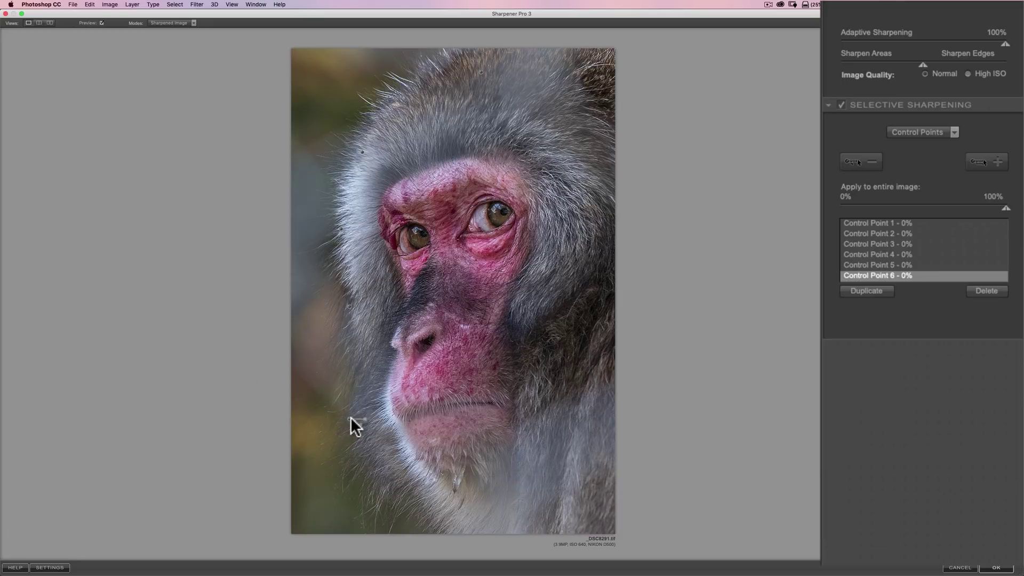
{"action": "key", "text": "alt"}
{"action": "left_click_drag", "start_coordinate": [350, 418], "coordinate": [398, 484]}
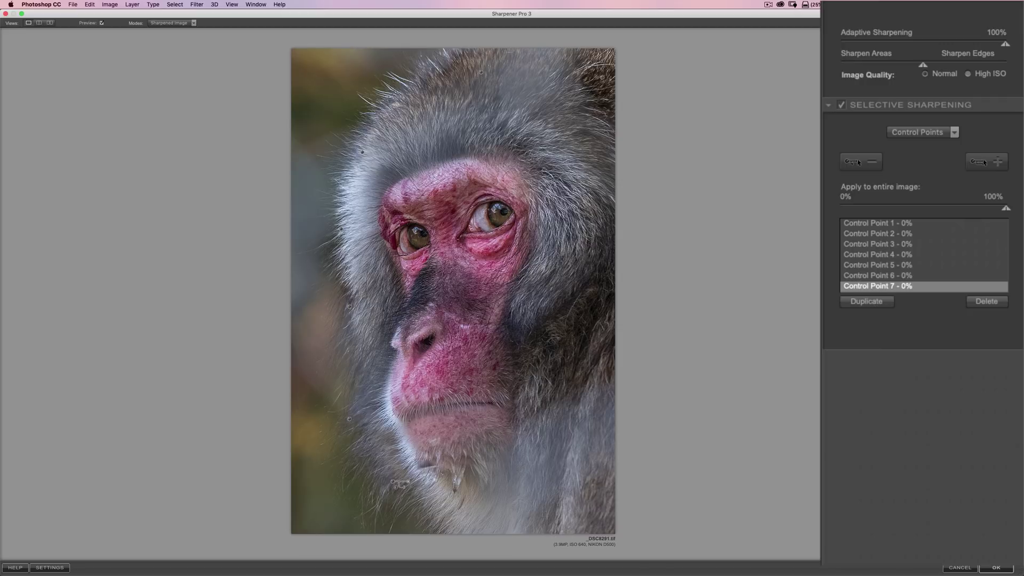
Step: Duplicate more 0% control points from below the chin up along the fur on the photo's right side, for eleven in all
{"action": "key", "text": "alt"}
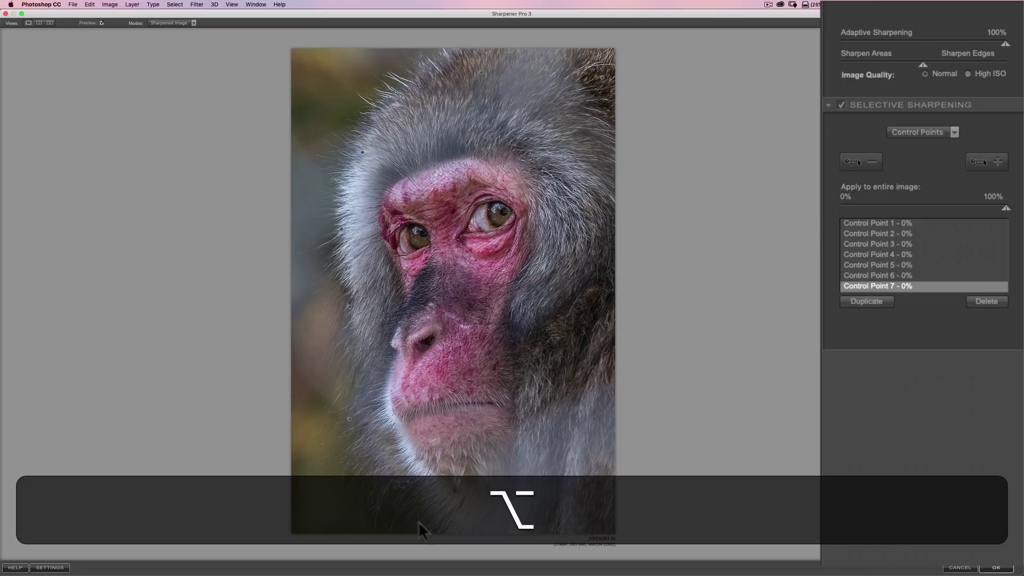
{"action": "left_click_drag", "start_coordinate": [395, 486], "coordinate": [587, 198]}
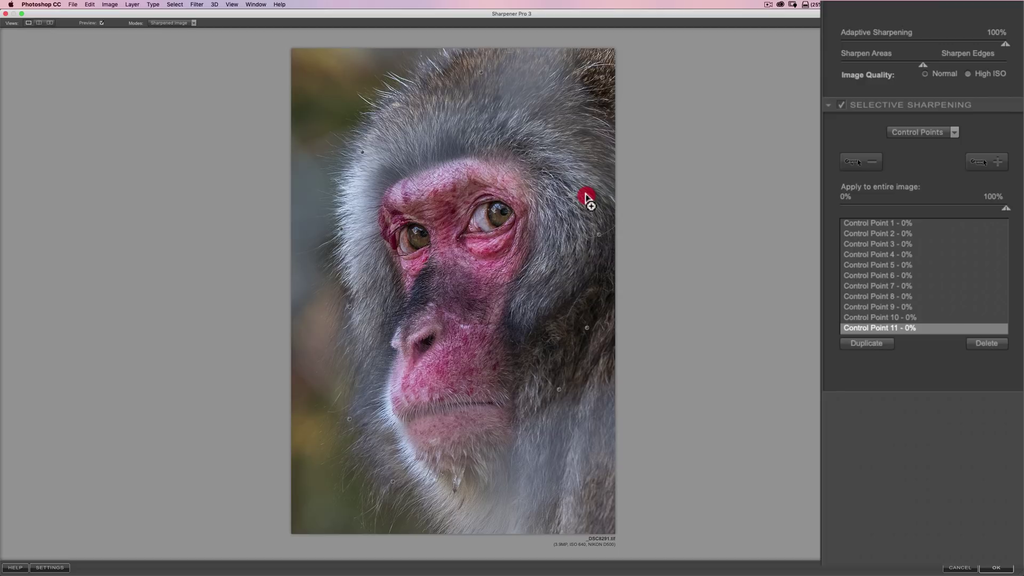
{"action": "left_click_drag", "start_coordinate": [586, 195], "coordinate": [586, 195]}
{"action": "left_click", "coordinate": [586, 199]}
Step: Toggle the preview to compare the photo with and without the control-point sharpening
{"action": "left_click", "coordinate": [100, 22]}
{"action": "left_click", "coordinate": [101, 22]}
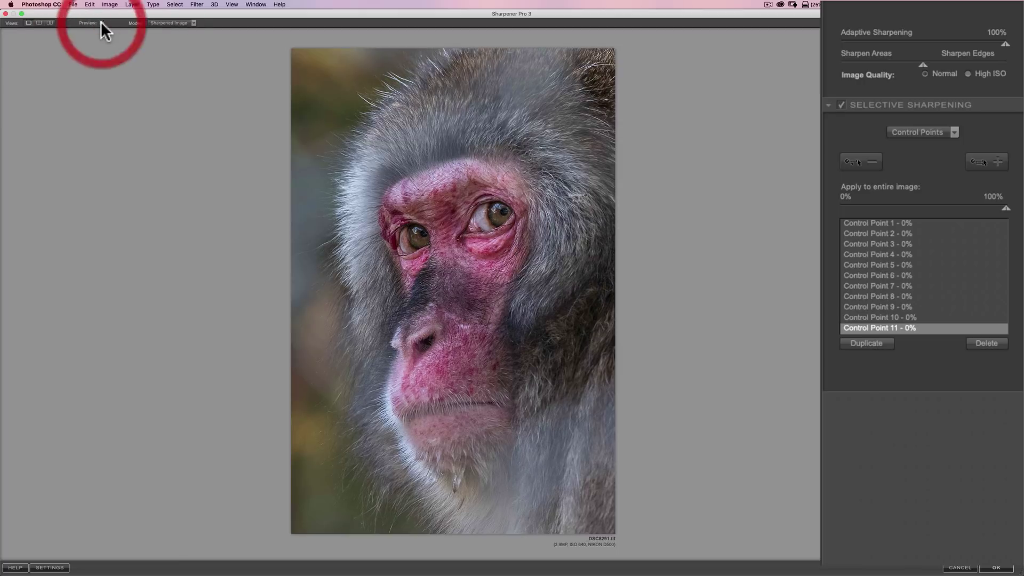
{"action": "mouse_move", "coordinate": [461, 104]}
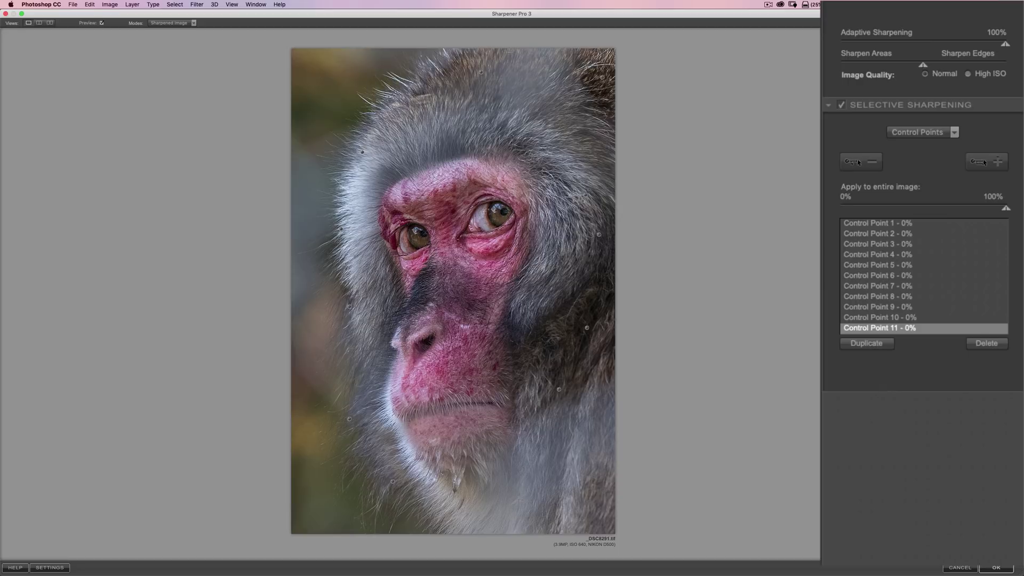
{"action": "left_click", "coordinate": [101, 22]}
{"action": "left_click", "coordinate": [101, 22]}
Step: Switch Selective Sharpening back to Color Ranges and toggle the preview to compare the photo with and without sharpening
{"action": "left_click", "coordinate": [954, 132]}
{"action": "left_click", "coordinate": [933, 161]}
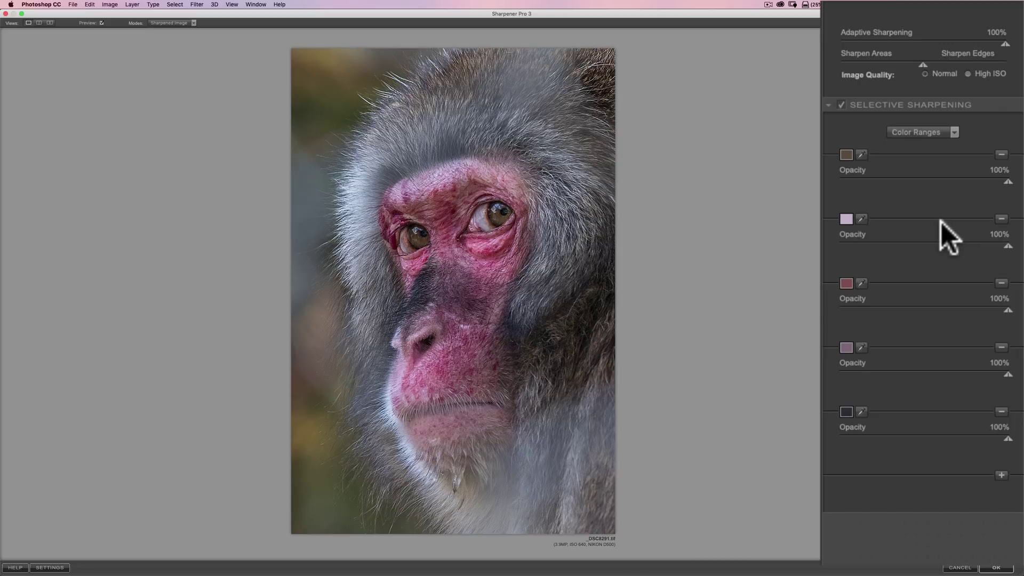
{"action": "left_click", "coordinate": [101, 23]}
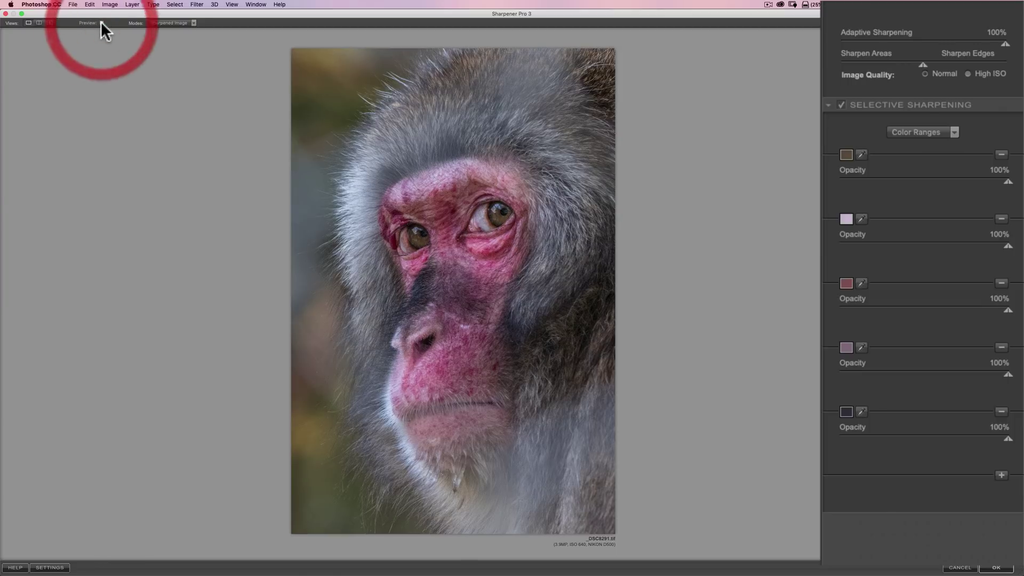
{"action": "left_click", "coordinate": [102, 23]}
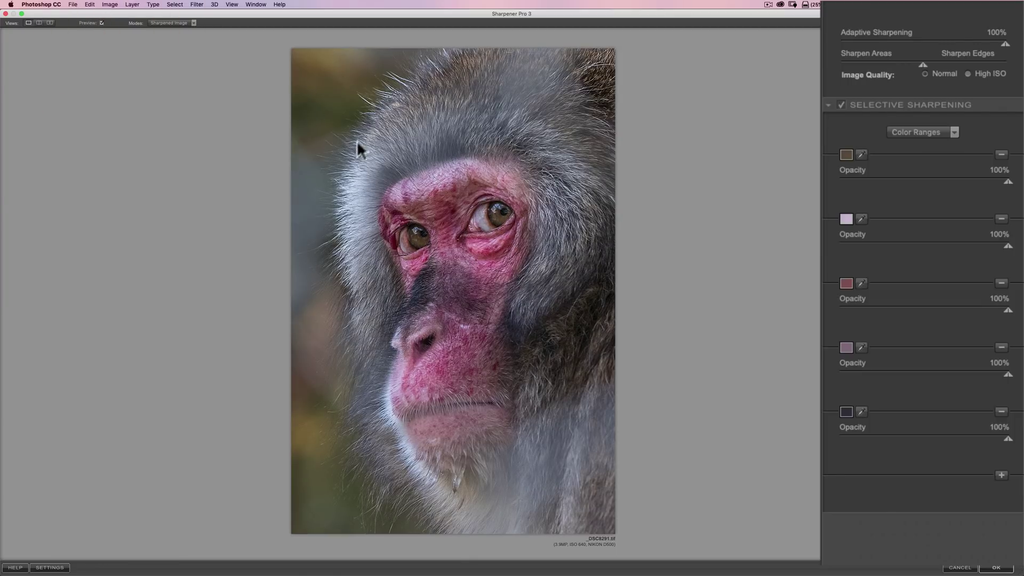
Step: Lower the light lavender color range's opacity to 31%, comparing the photo with and without sharpening
{"action": "left_click", "coordinate": [101, 23]}
{"action": "left_click", "coordinate": [101, 23]}
{"action": "left_click_drag", "start_coordinate": [1007, 245], "coordinate": [924, 248]}
{"action": "left_click_drag", "start_coordinate": [927, 245], "coordinate": [896, 246]}
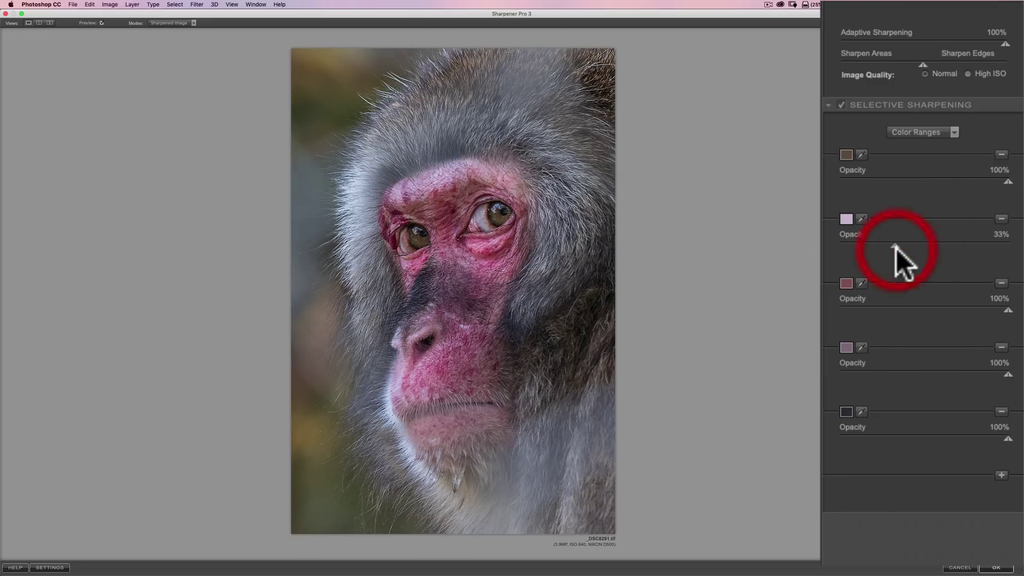
{"action": "left_click", "coordinate": [101, 22]}
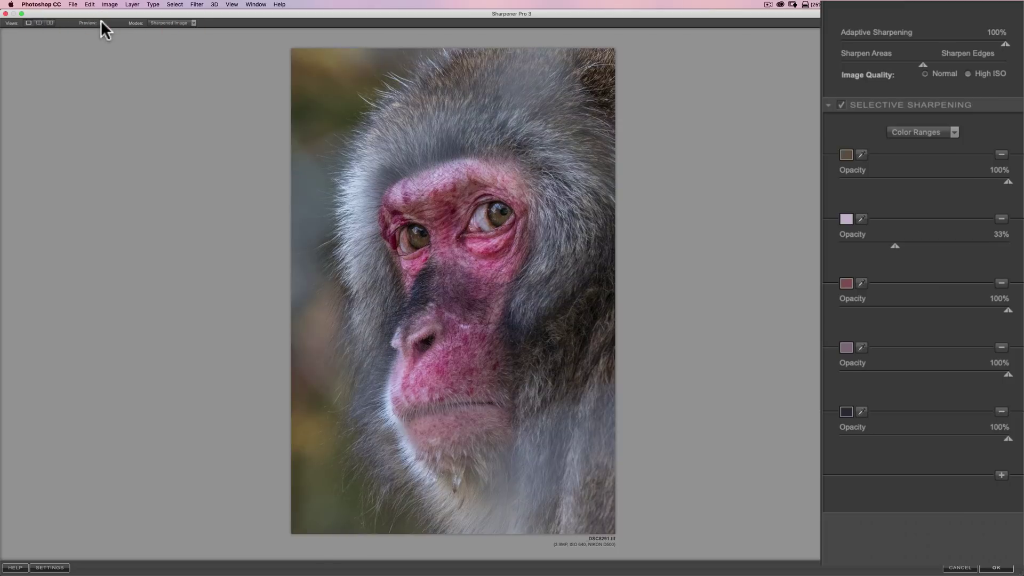
{"action": "left_click", "coordinate": [101, 22]}
{"action": "left_click_drag", "start_coordinate": [892, 247], "coordinate": [891, 246]}
Step: Set the mauve color range's opacity to 66%, comparing the photo with and without sharpening
{"action": "left_click_drag", "start_coordinate": [1008, 375], "coordinate": [932, 373]}
{"action": "left_click", "coordinate": [101, 23]}
{"action": "left_click", "coordinate": [101, 23]}
{"action": "left_click_drag", "start_coordinate": [934, 374], "coordinate": [951, 374]}
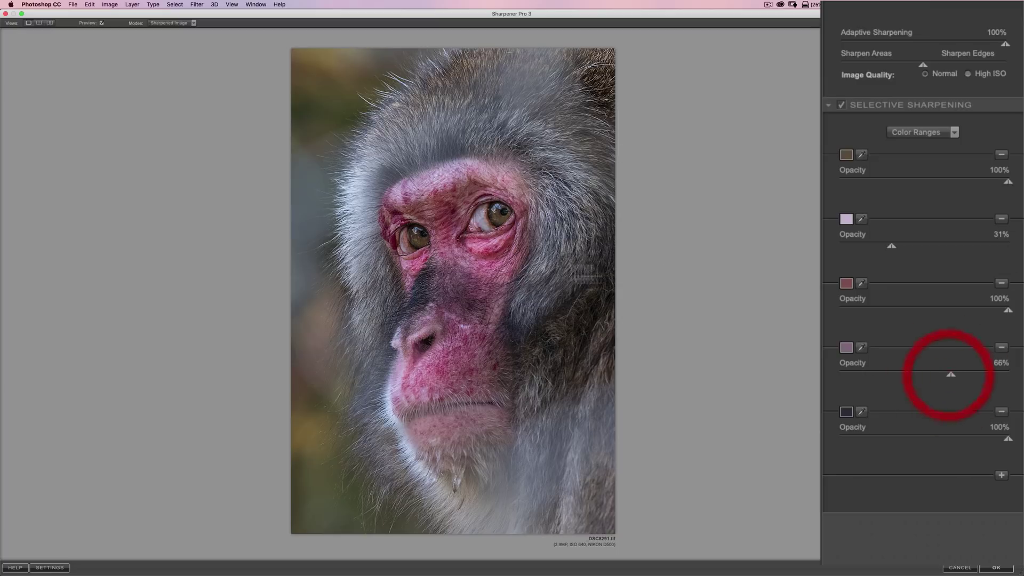
{"action": "left_click", "coordinate": [102, 24]}
{"action": "left_click", "coordinate": [101, 23]}
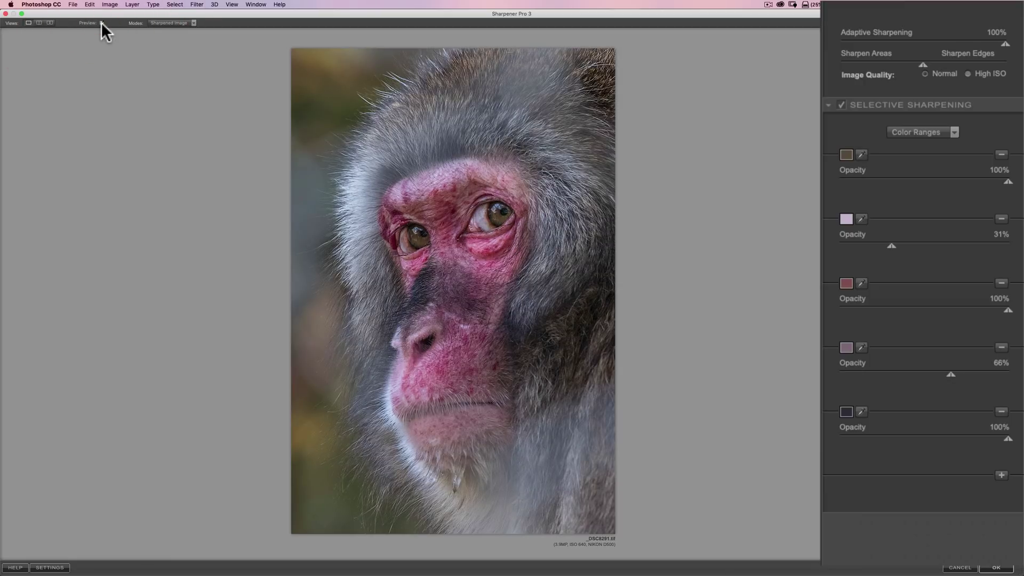
{"action": "left_click", "coordinate": [102, 24]}
{"action": "left_click", "coordinate": [101, 24]}
Step: Switch Selective Sharpening to Control Points and add a 0% control point on the fur edge left of the monkey's brow
{"action": "left_click", "coordinate": [955, 132]}
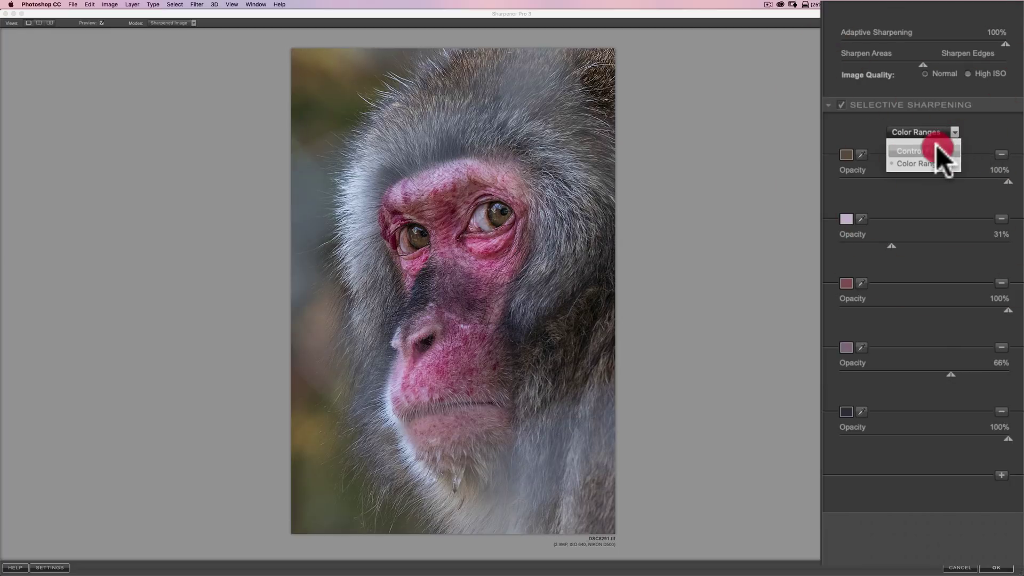
{"action": "left_click", "coordinate": [938, 152]}
{"action": "left_click", "coordinate": [856, 162]}
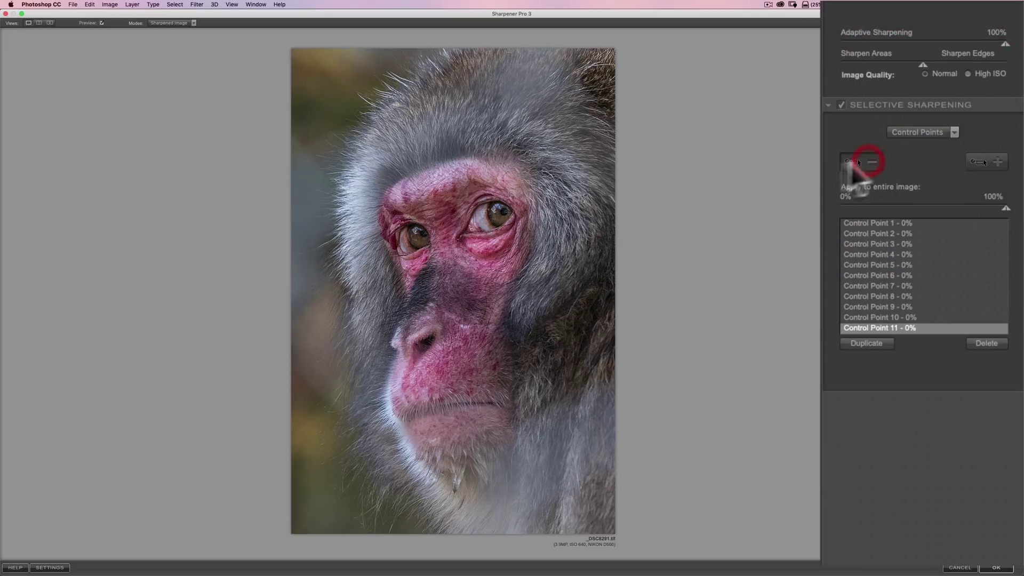
{"action": "left_click", "coordinate": [349, 195]}
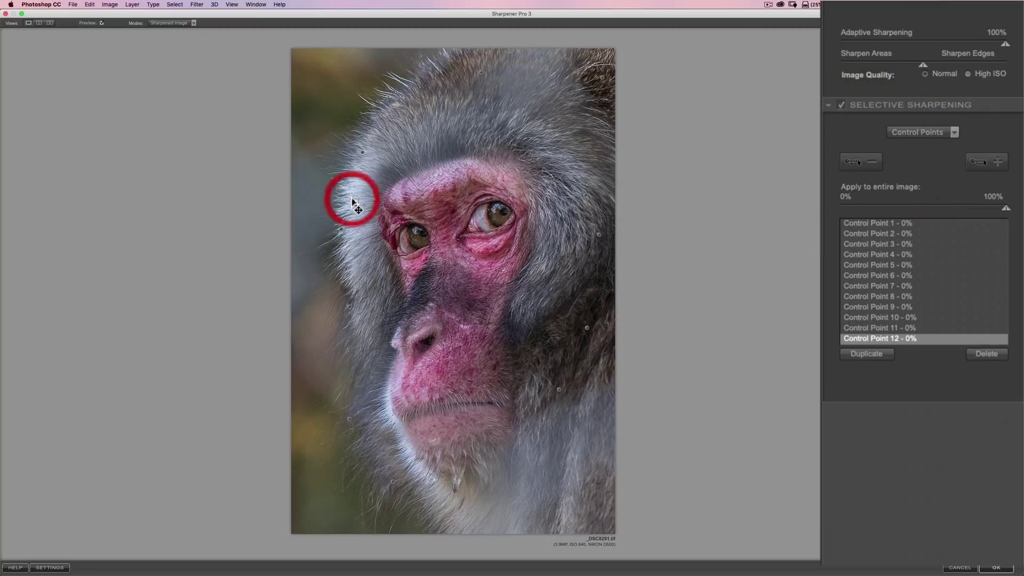
{"action": "left_click_drag", "start_coordinate": [374, 205], "coordinate": [366, 187]}
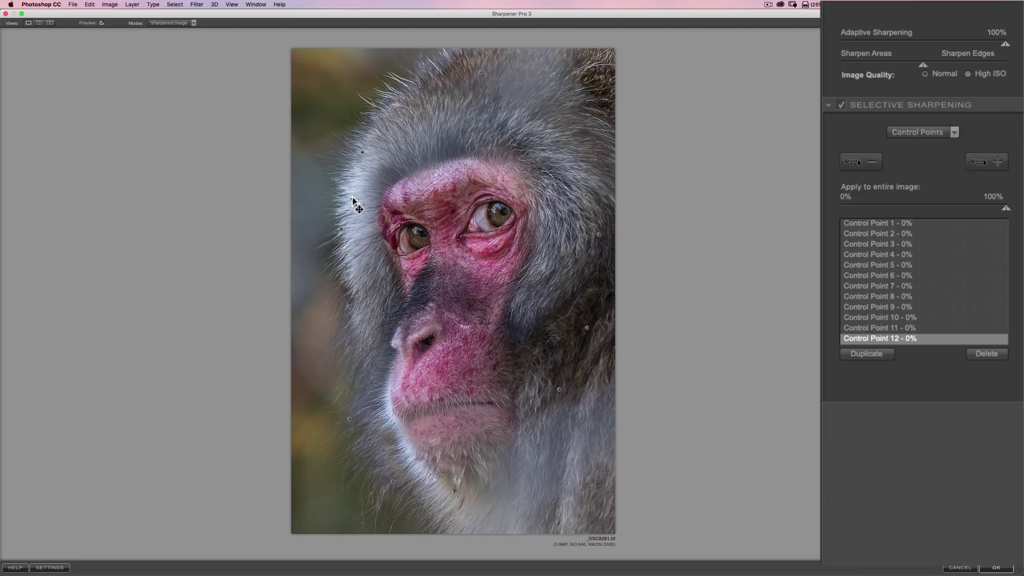
Step: Duplicate the 0% control point onto the upper-left fur edge and the top-right corner of the head
{"action": "key", "text": "alt"}
{"action": "left_click_drag", "start_coordinate": [352, 203], "coordinate": [397, 84]}
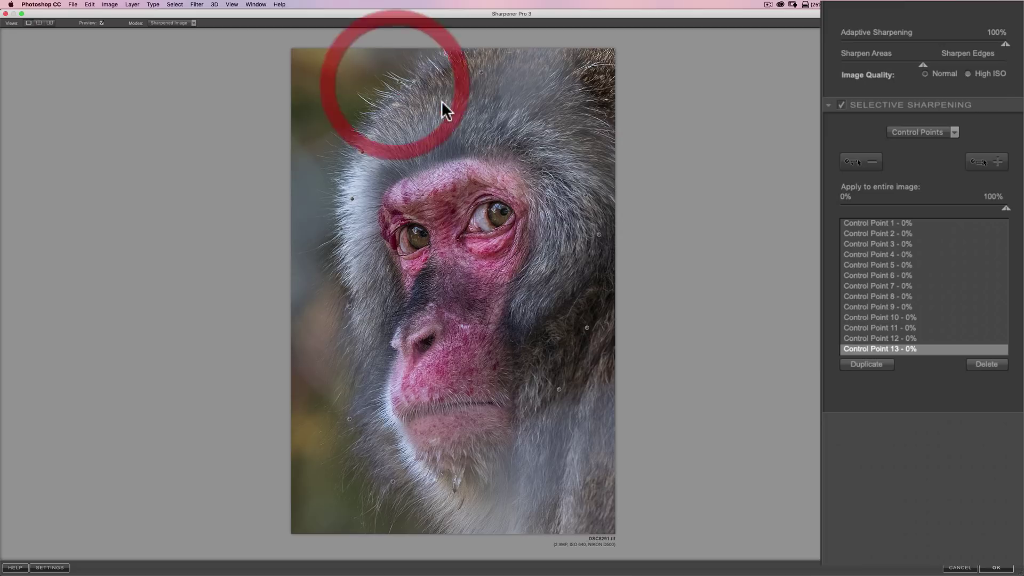
{"action": "mouse_move", "coordinate": [416, 90]}
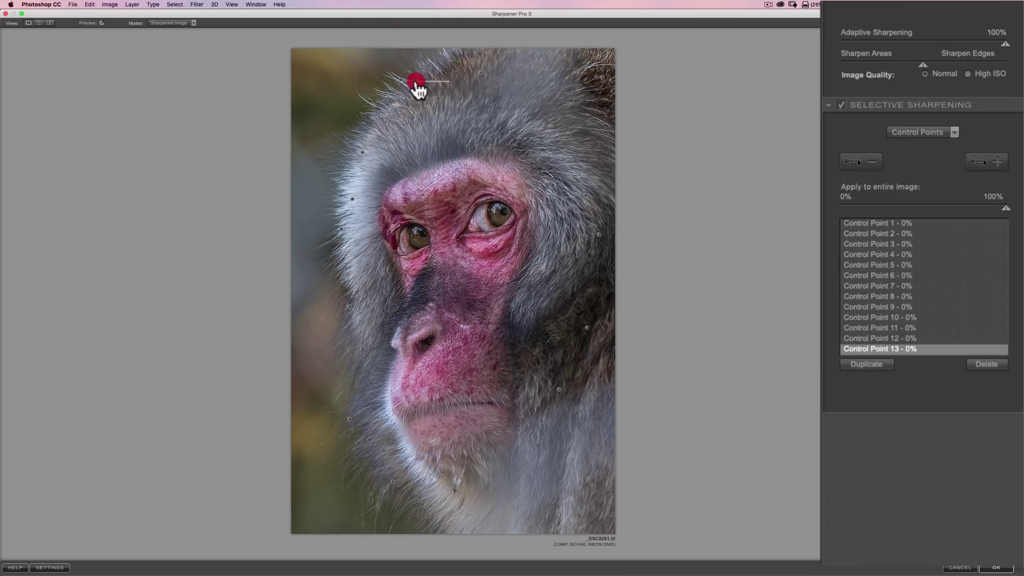
{"action": "left_click_drag", "start_coordinate": [416, 88], "coordinate": [405, 84]}
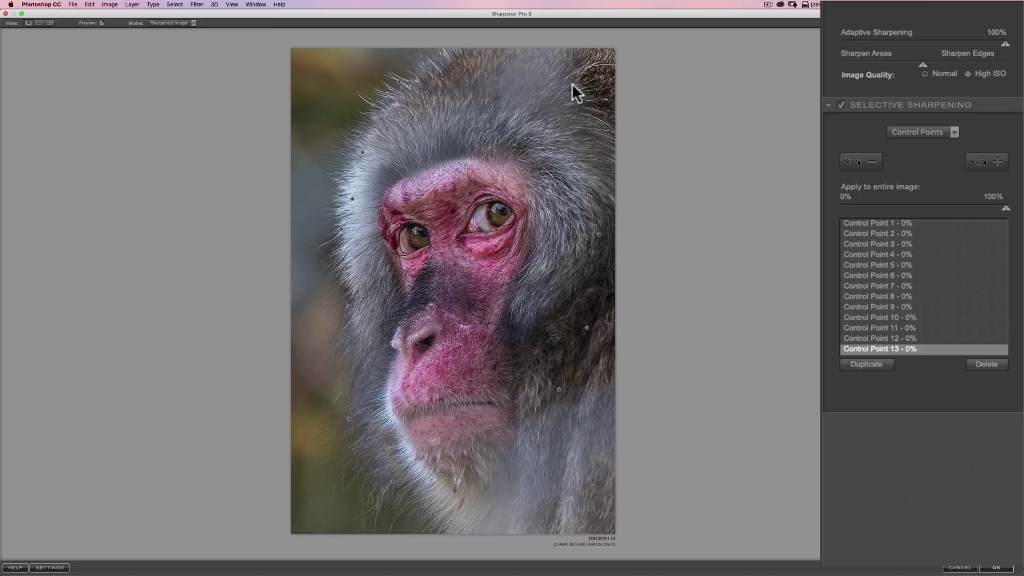
{"action": "key", "text": "alt"}
{"action": "left_click_drag", "start_coordinate": [399, 81], "coordinate": [593, 69]}
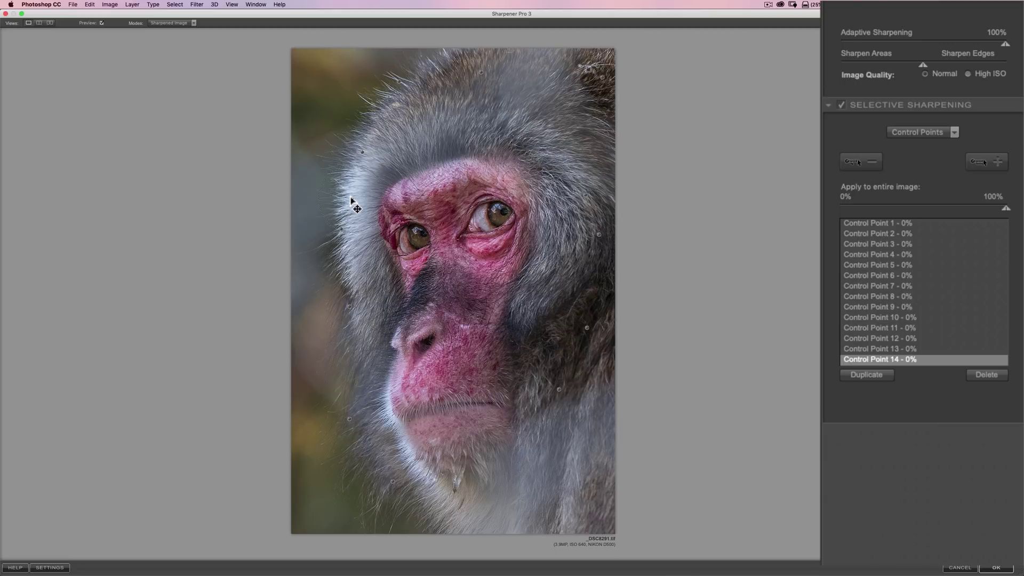
Step: Duplicate the 0% control point onto the fur beside the mouth and along the chin's left edge, for sixteen in all
{"action": "mouse_move", "coordinate": [350, 198]}
{"action": "left_mouse_down"}
{"action": "mouse_move", "coordinate": [366, 251]}
{"action": "mouse_move", "coordinate": [380, 412]}
{"action": "mouse_move", "coordinate": [389, 412]}
{"action": "left_mouse_up"}
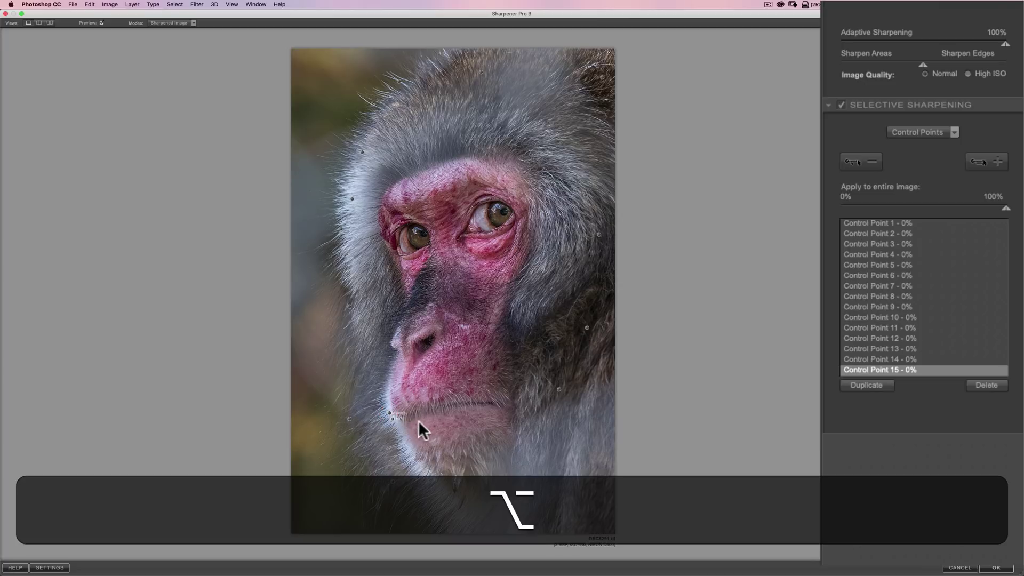
{"action": "left_click", "coordinate": [389, 411]}
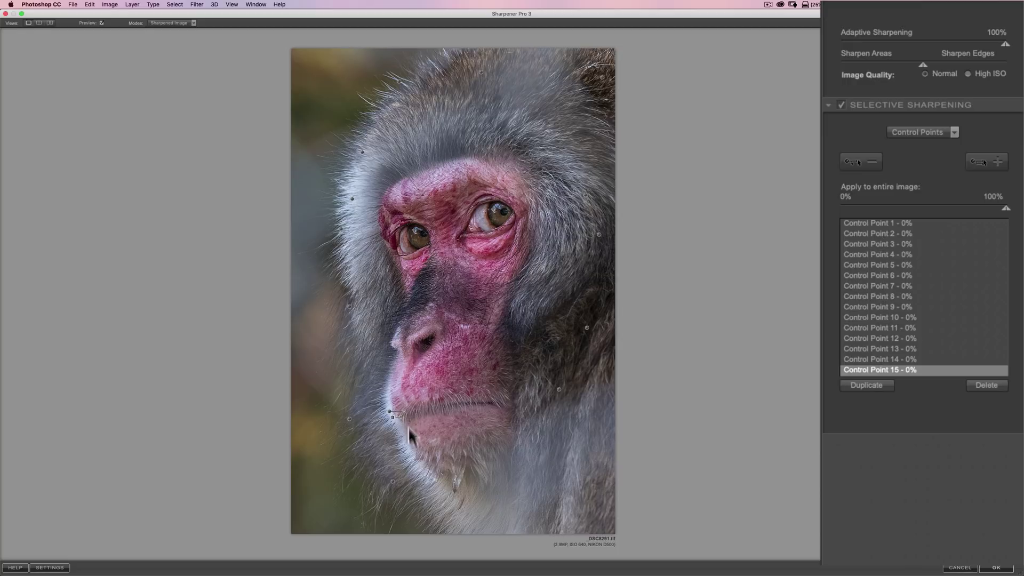
{"action": "key", "text": "alt"}
{"action": "left_click_drag", "start_coordinate": [390, 413], "coordinate": [408, 456]}
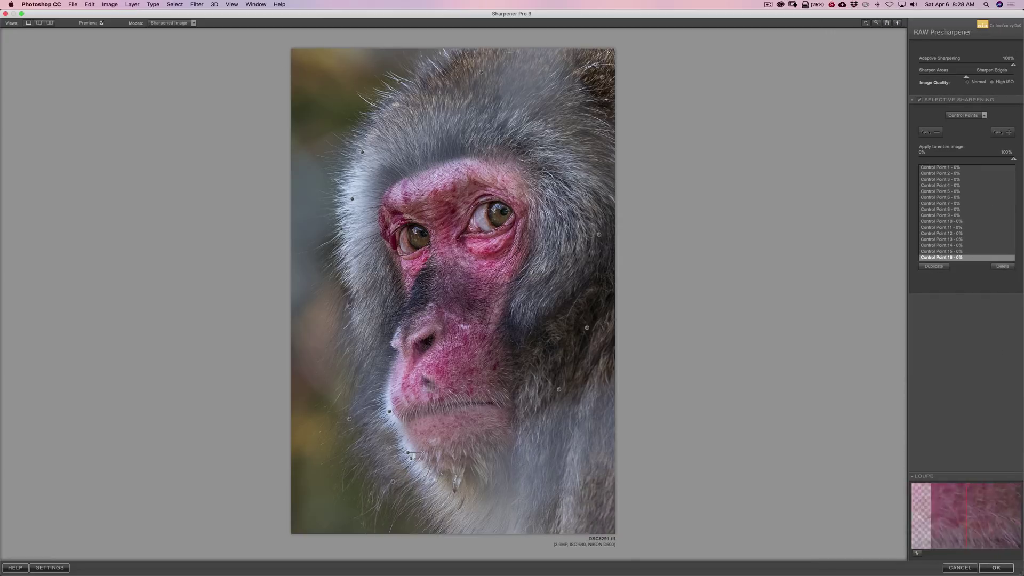
Step: Compare the photo with and without the control-point sharpening, and apply the RAW Presharpener filter
{"action": "left_click", "coordinate": [100, 23]}
{"action": "left_click", "coordinate": [100, 23]}
{"action": "left_click", "coordinate": [100, 23]}
{"action": "left_click", "coordinate": [100, 22]}
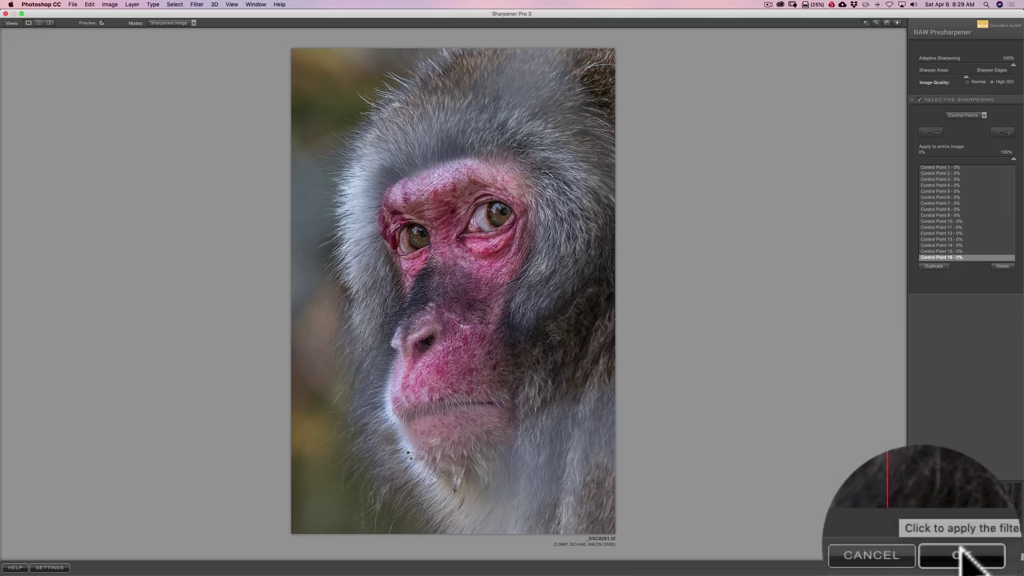
{"action": "left_click", "coordinate": [969, 559]}
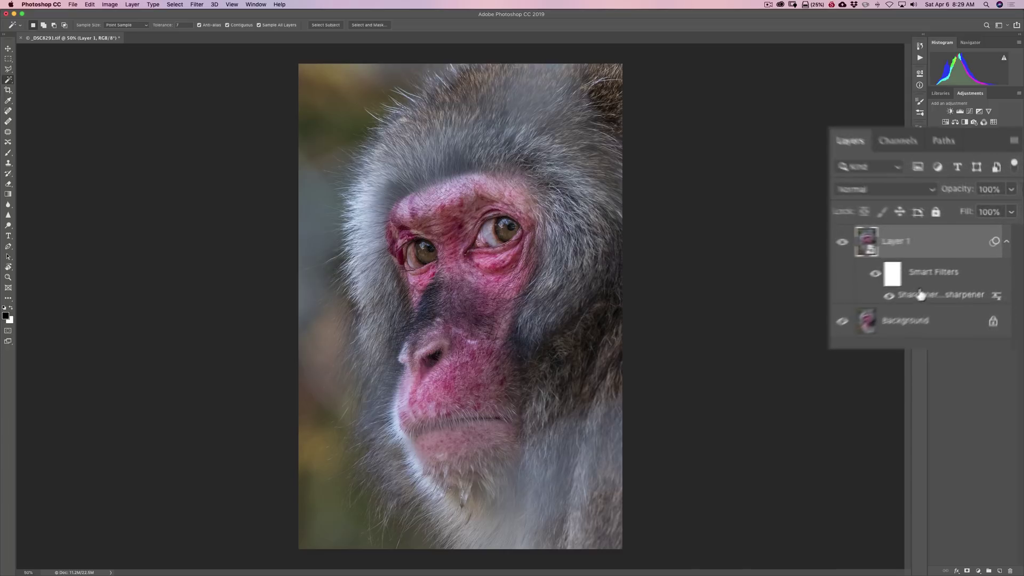
Step: Select the Smart Filter mask and set up the Brush with black as foreground and a size of 250
{"action": "left_click", "coordinate": [862, 285]}
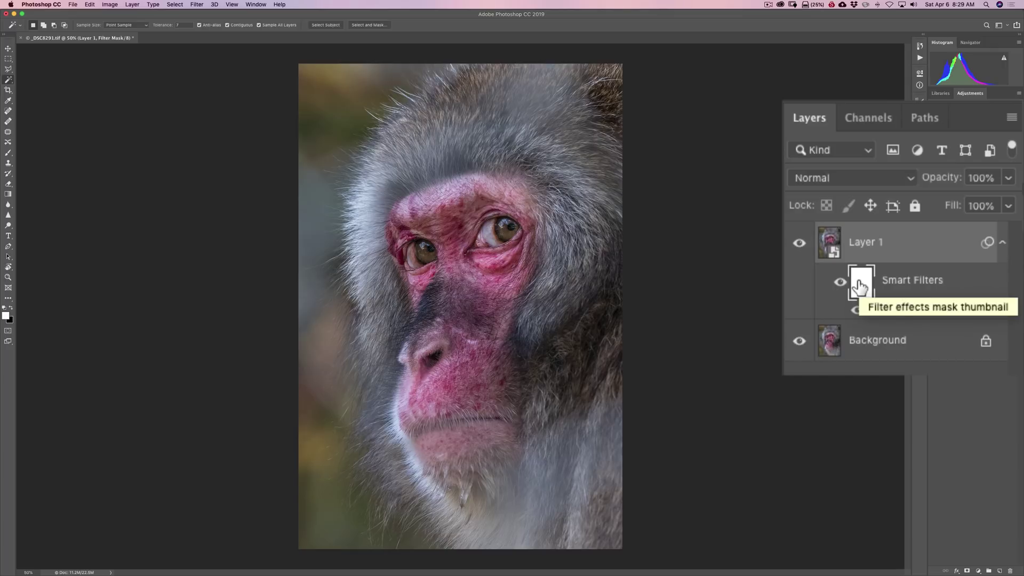
{"action": "key", "text": "b"}
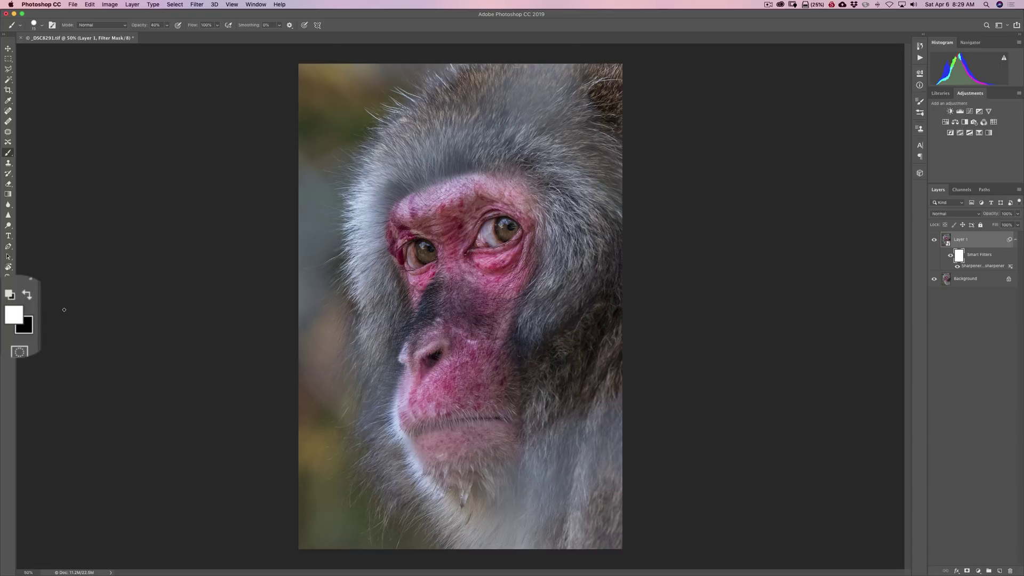
{"action": "key", "text": "x"}
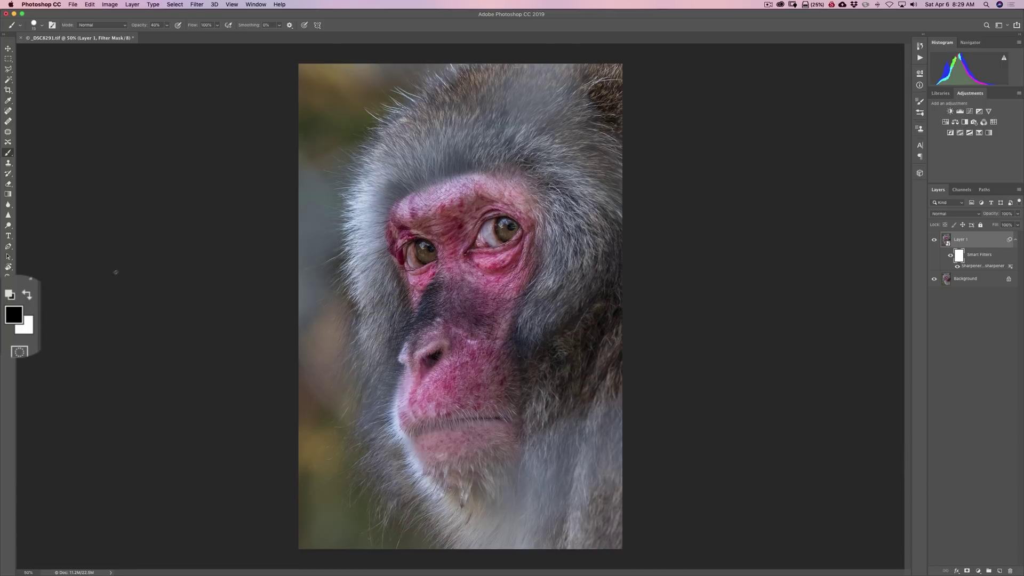
{"action": "key", "text": "bracketright"}
{"action": "key", "text": "bracketright"}
{"action": "key", "text": "bracketright"}
{"action": "key", "text": "bracketright"}
{"action": "key", "text": "bracketright"}
{"action": "key", "text": "bracketright"}
{"action": "key", "text": "bracketright"}
{"action": "key", "text": "bracketright"}
{"action": "key", "text": "bracketright"}
{"action": "key", "text": "bracketright"}
{"action": "key", "text": "bracketright"}
{"action": "key", "text": "bracketright"}
{"action": "key", "text": "bracketright"}
{"action": "key", "text": "bracketright"}
{"action": "key", "text": "bracketright"}
Step: Paint black at 40% opacity on the filter mask over the background and the outer fur on both sides
{"action": "left_click", "coordinate": [839, 282]}
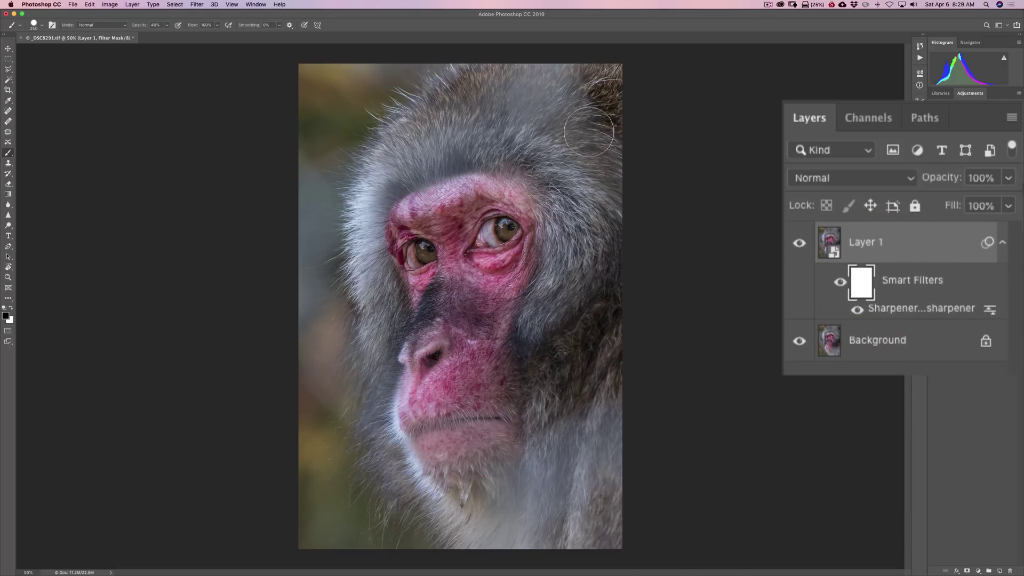
{"action": "mouse_move", "coordinate": [366, 167]}
{"action": "left_mouse_down"}
{"action": "mouse_move", "coordinate": [345, 210]}
{"action": "mouse_move", "coordinate": [345, 197]}
{"action": "mouse_move", "coordinate": [316, 253]}
{"action": "mouse_move", "coordinate": [307, 312]}
{"action": "mouse_move", "coordinate": [342, 367]}
{"action": "mouse_move", "coordinate": [323, 462]}
{"action": "left_mouse_up"}
{"action": "left_click", "coordinate": [343, 286]}
{"action": "left_click_drag", "start_coordinate": [609, 254], "coordinate": [595, 127]}
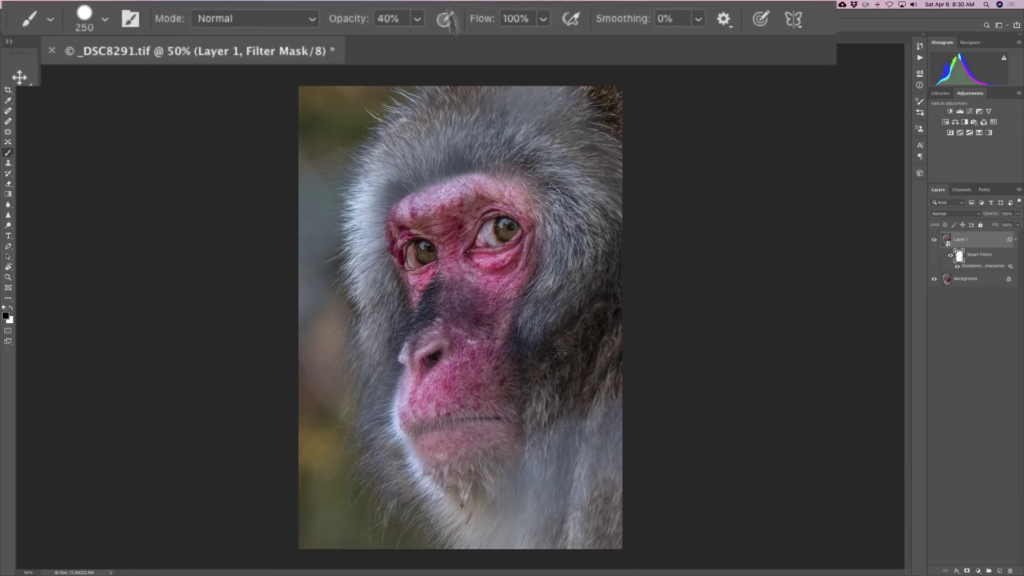
Step: Raise the brush opacity to 99% and mask the sharpening off the background and the fur around the face
{"action": "left_click_drag", "start_coordinate": [352, 20], "coordinate": [350, 37]}
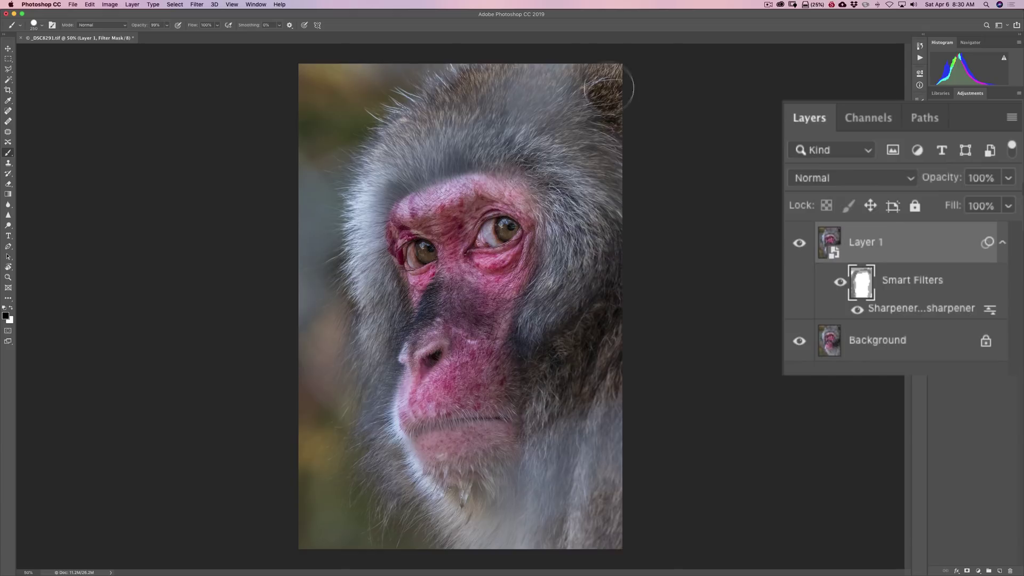
{"action": "left_click", "coordinate": [577, 507], "text": "shift"}
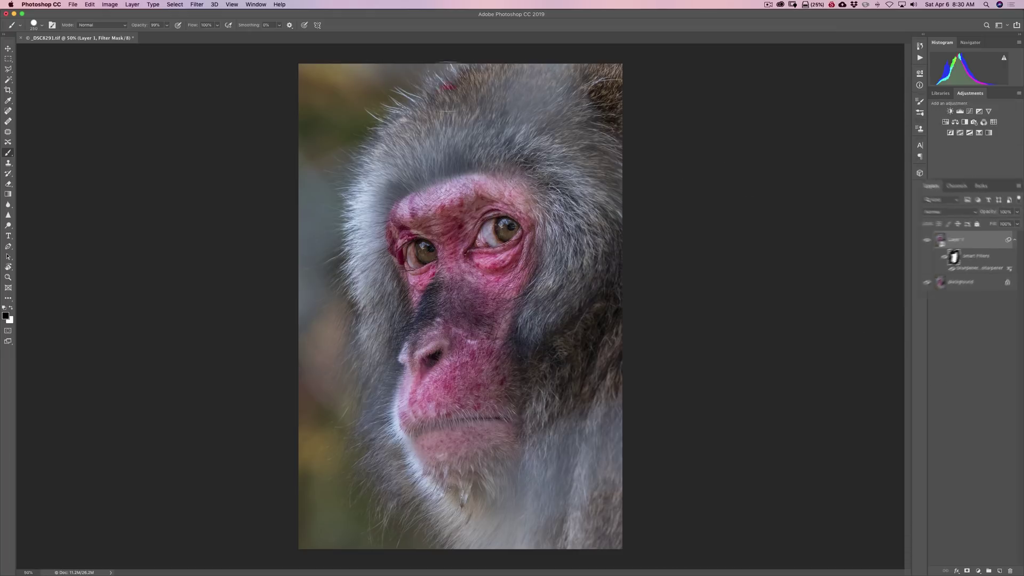
{"action": "left_click_drag", "start_coordinate": [316, 137], "coordinate": [330, 127]}
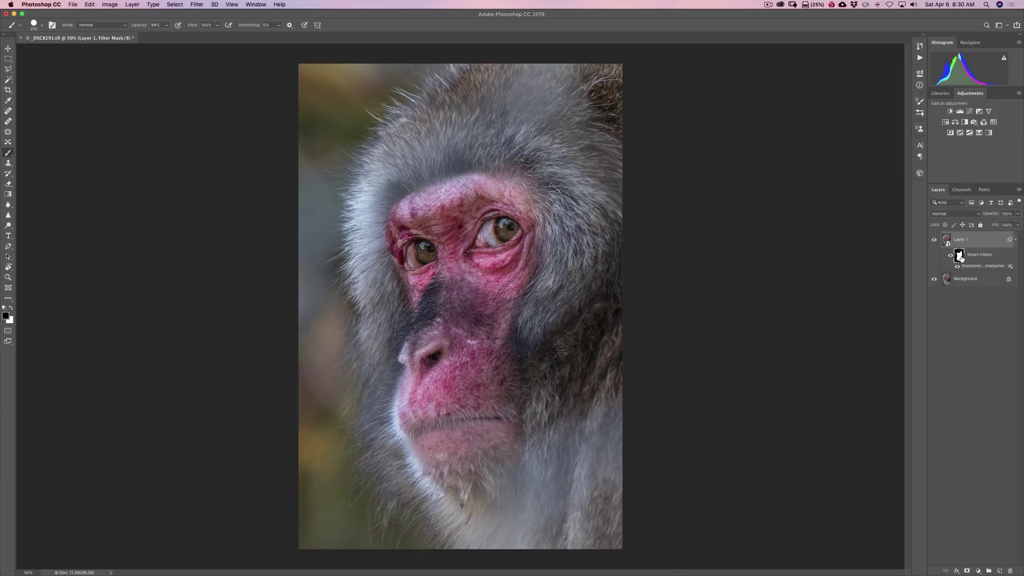
{"action": "mouse_move", "coordinate": [316, 80]}
{"action": "left_mouse_down"}
{"action": "mouse_move", "coordinate": [327, 276]}
{"action": "mouse_move", "coordinate": [309, 512]}
{"action": "mouse_move", "coordinate": [533, 565]}
{"action": "mouse_move", "coordinate": [611, 439]}
{"action": "mouse_move", "coordinate": [599, 271]}
{"action": "mouse_move", "coordinate": [606, 171]}
{"action": "mouse_move", "coordinate": [568, 69]}
{"action": "mouse_move", "coordinate": [290, 132]}
{"action": "left_mouse_up"}
{"action": "left_click", "coordinate": [587, 174]}
Step: Toggle Layer 1's visibility to compare the masked sharpening with the original, at full view and close up on the face
{"action": "left_click", "coordinate": [935, 242]}
{"action": "left_click", "coordinate": [934, 242]}
{"action": "left_click", "coordinate": [935, 242]}
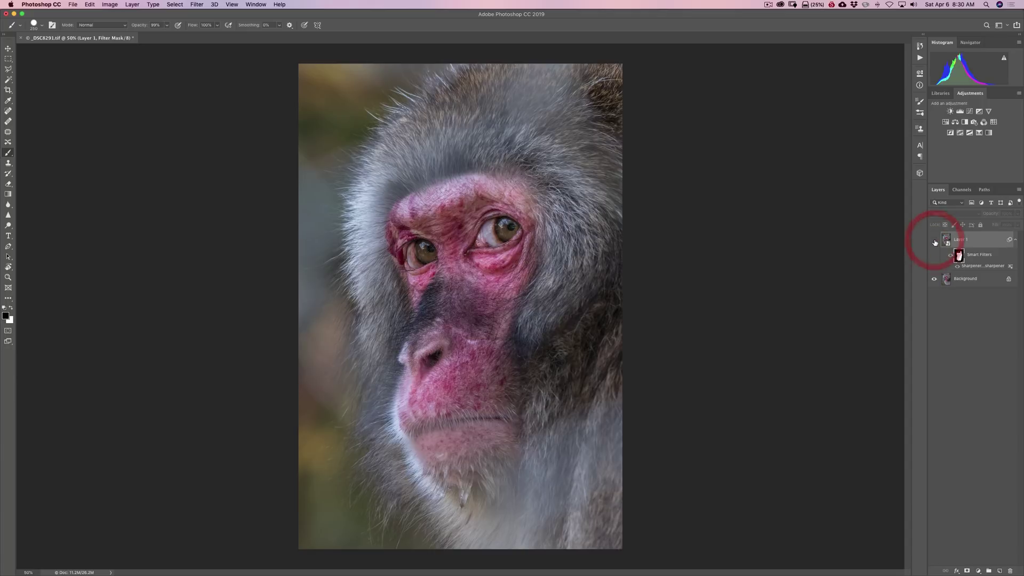
{"action": "left_click", "coordinate": [935, 242]}
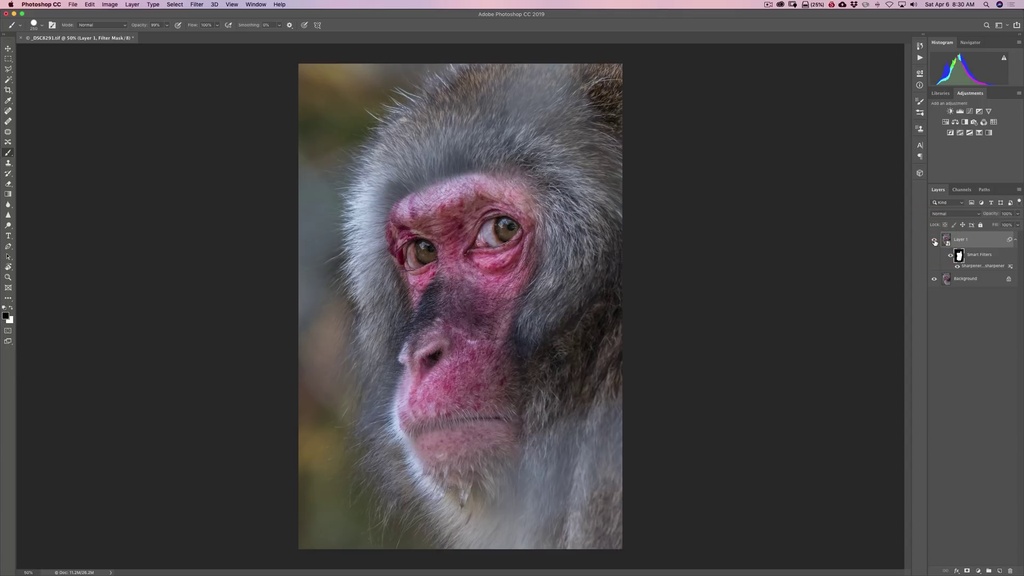
{"action": "left_click", "coordinate": [934, 242]}
{"action": "left_click", "coordinate": [935, 242]}
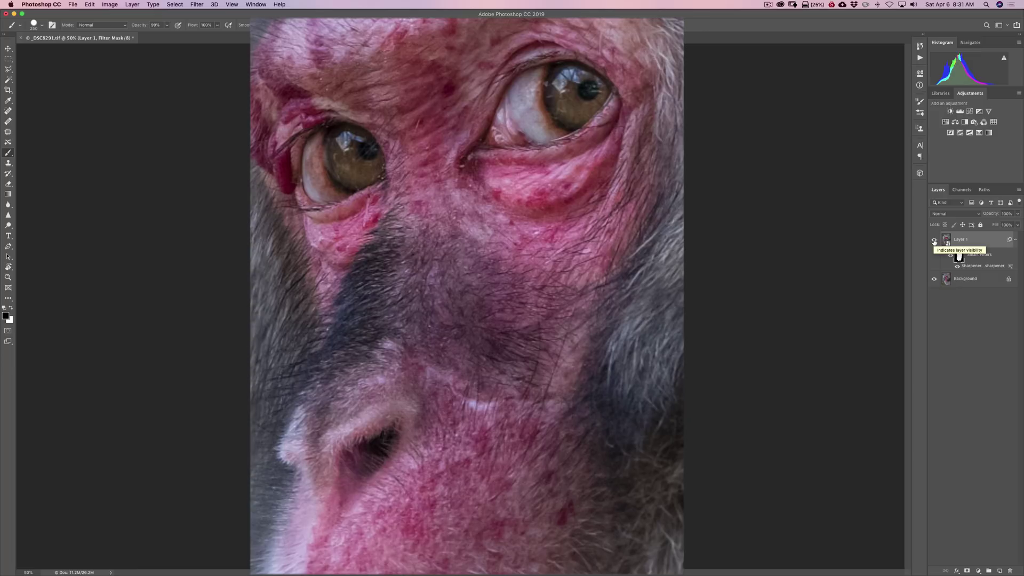
{"action": "left_click", "coordinate": [934, 242]}
{"action": "left_click", "coordinate": [934, 242]}
{"action": "left_click", "coordinate": [934, 242]}
{"action": "left_click", "coordinate": [934, 242]}
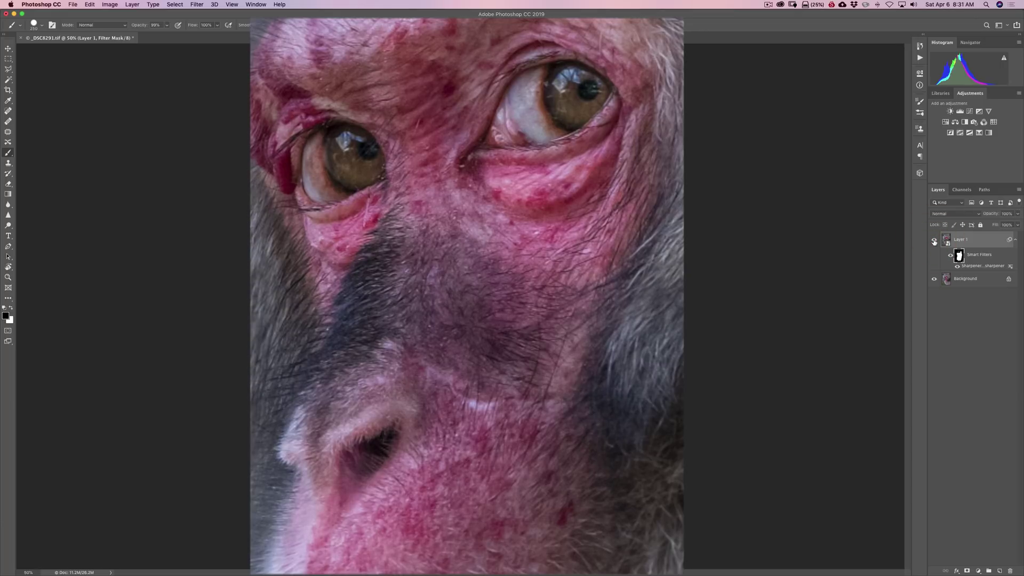